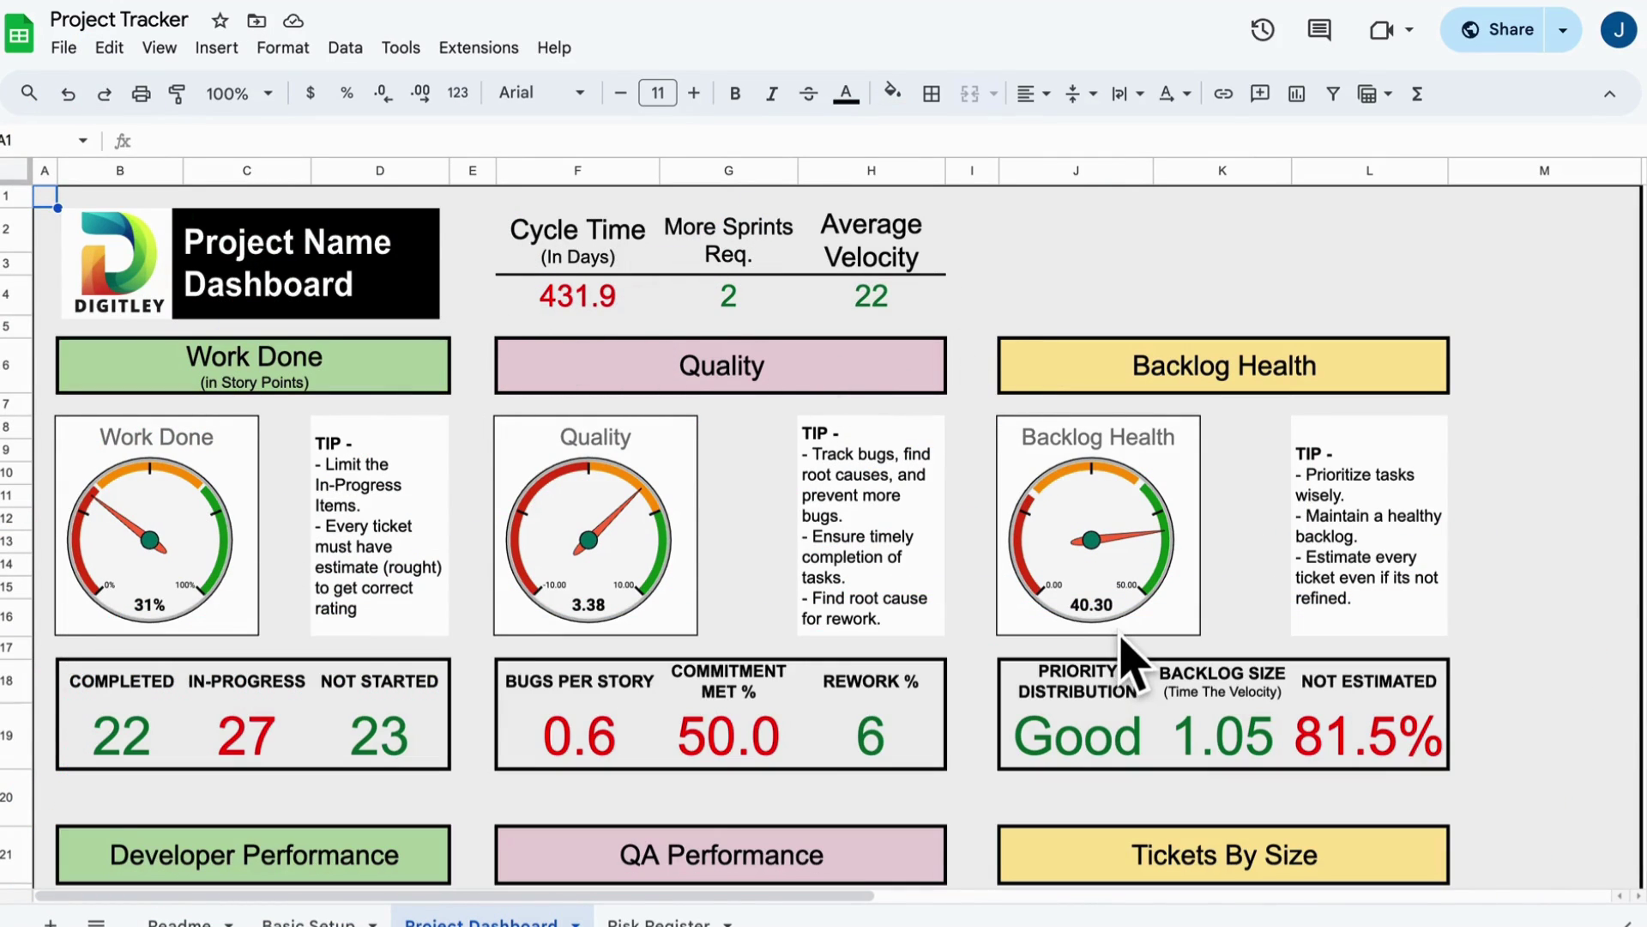
# Inspect the Cycle Time formula =AVERAGE('Jira Data'!$P:$P) in F4 and the More Sprints Req. figure in G4
pyautogui.click(566, 304)
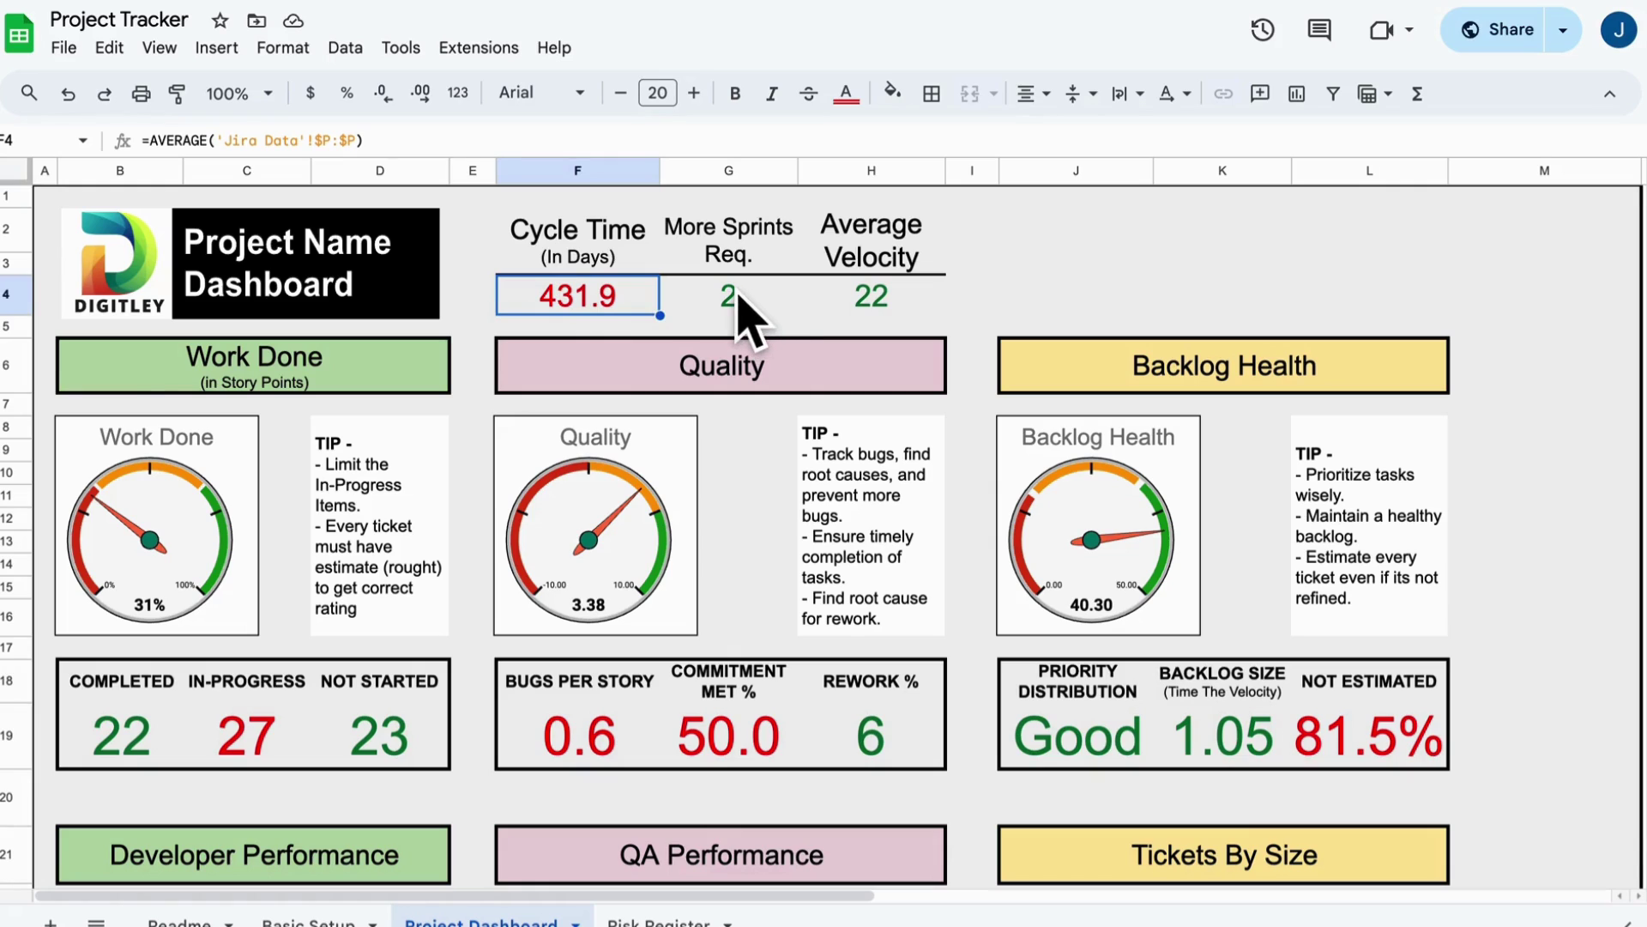
pyautogui.click(736, 298)
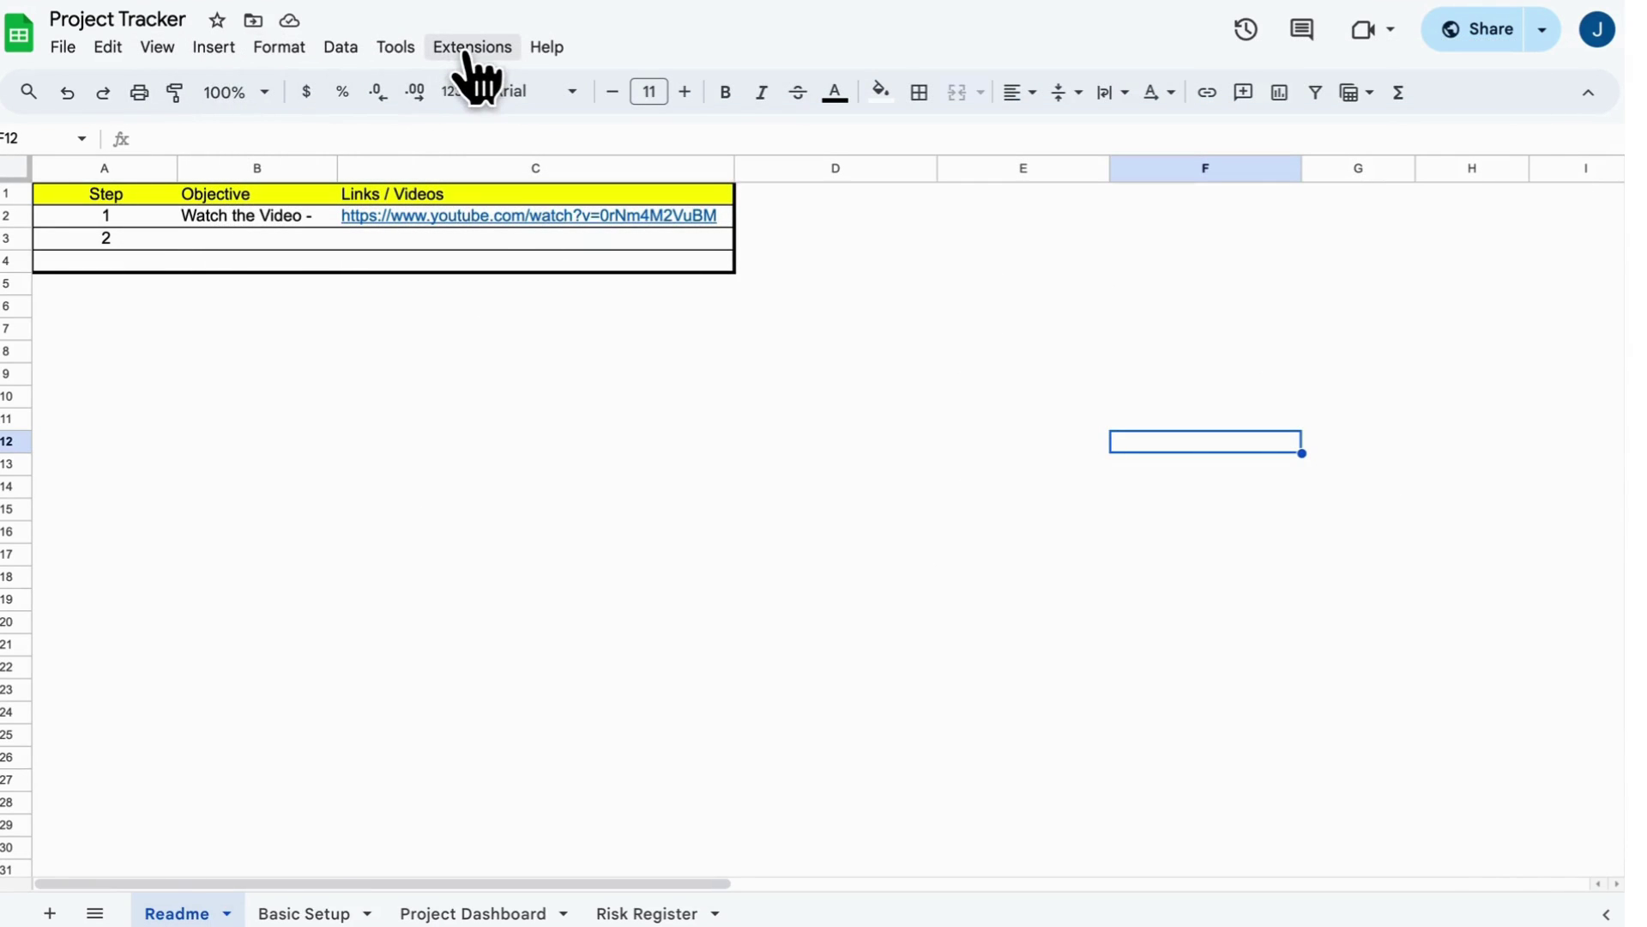
pyautogui.click(471, 51)
pyautogui.moveTo(556, 86)
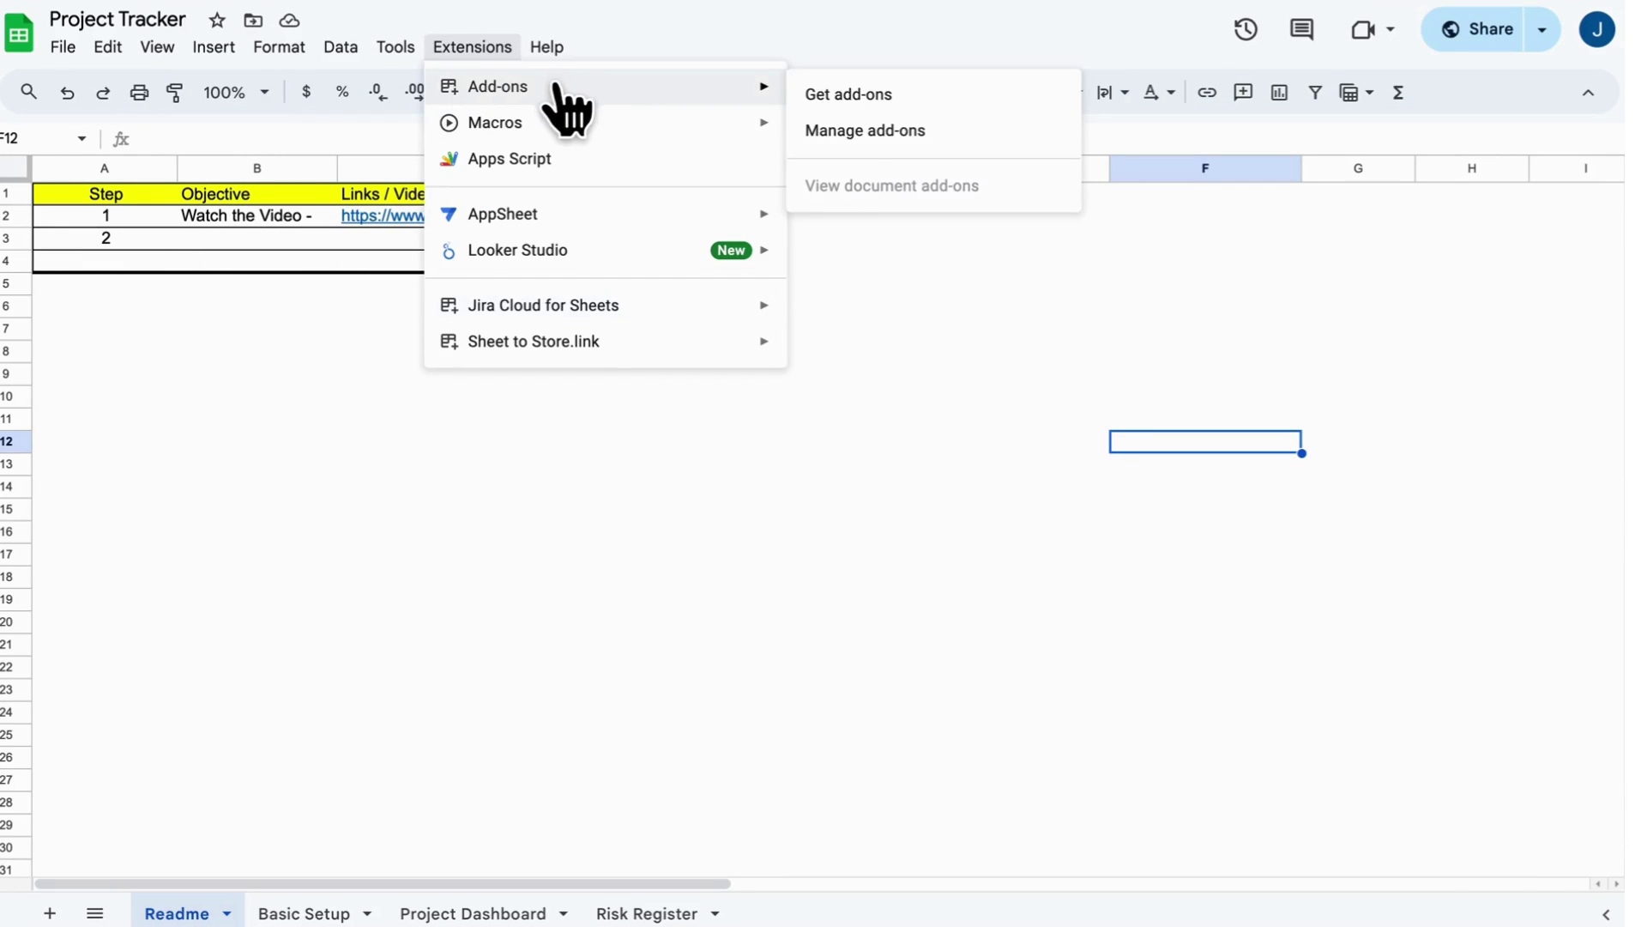
pyautogui.click(876, 110)
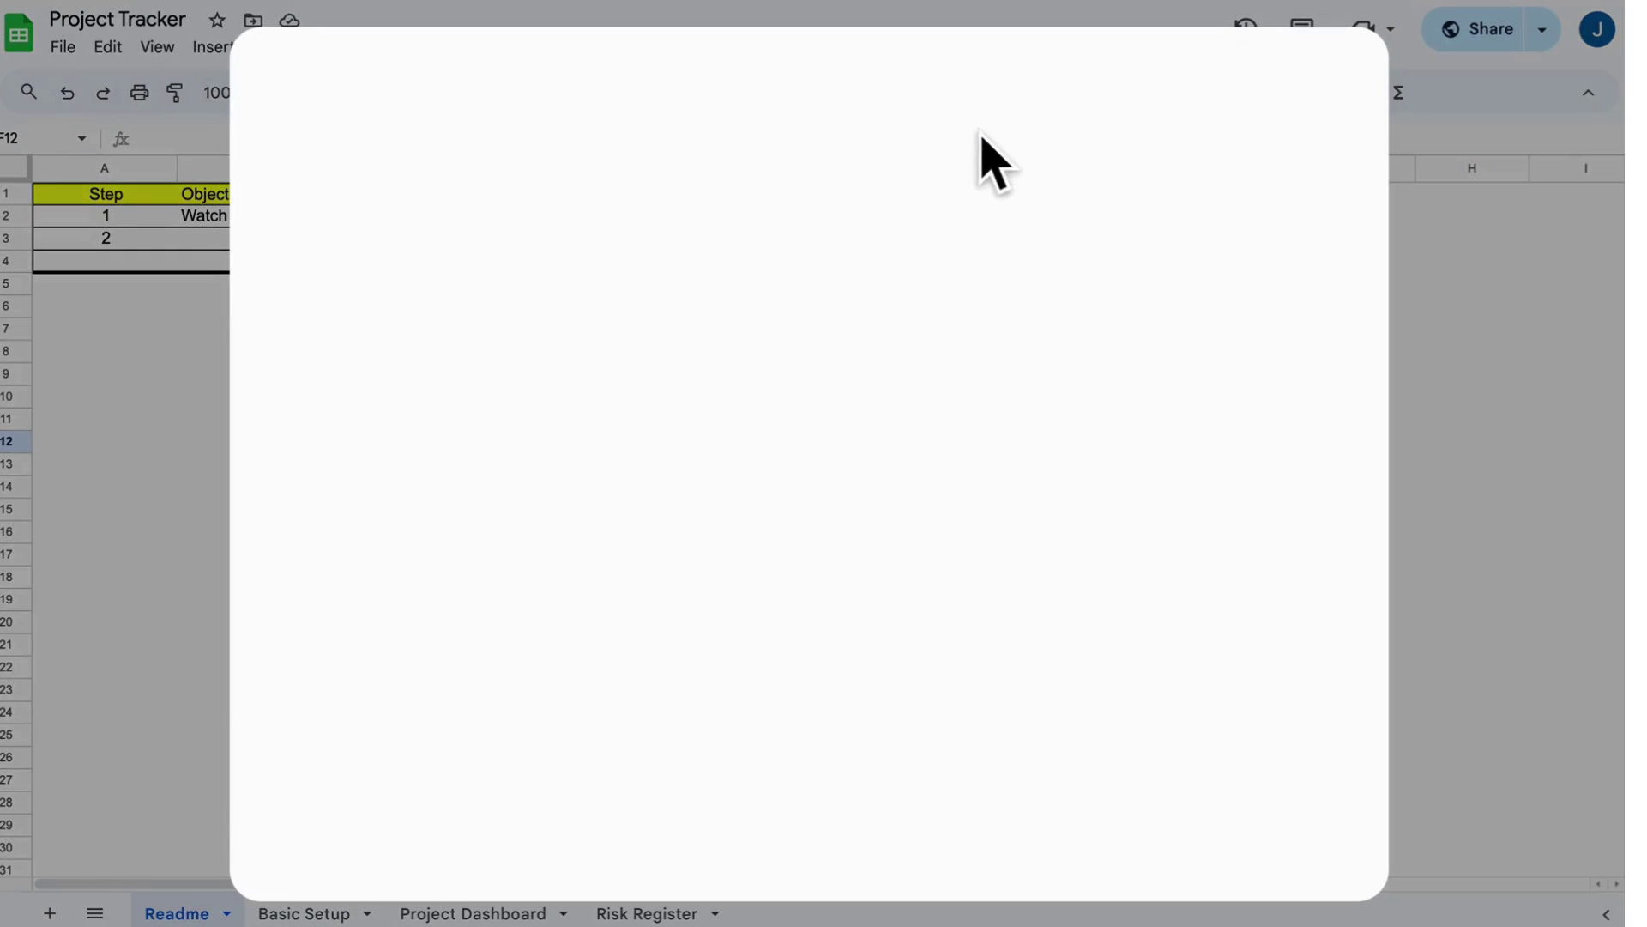
pyautogui.write('jir')
pyautogui.click(858, 140)
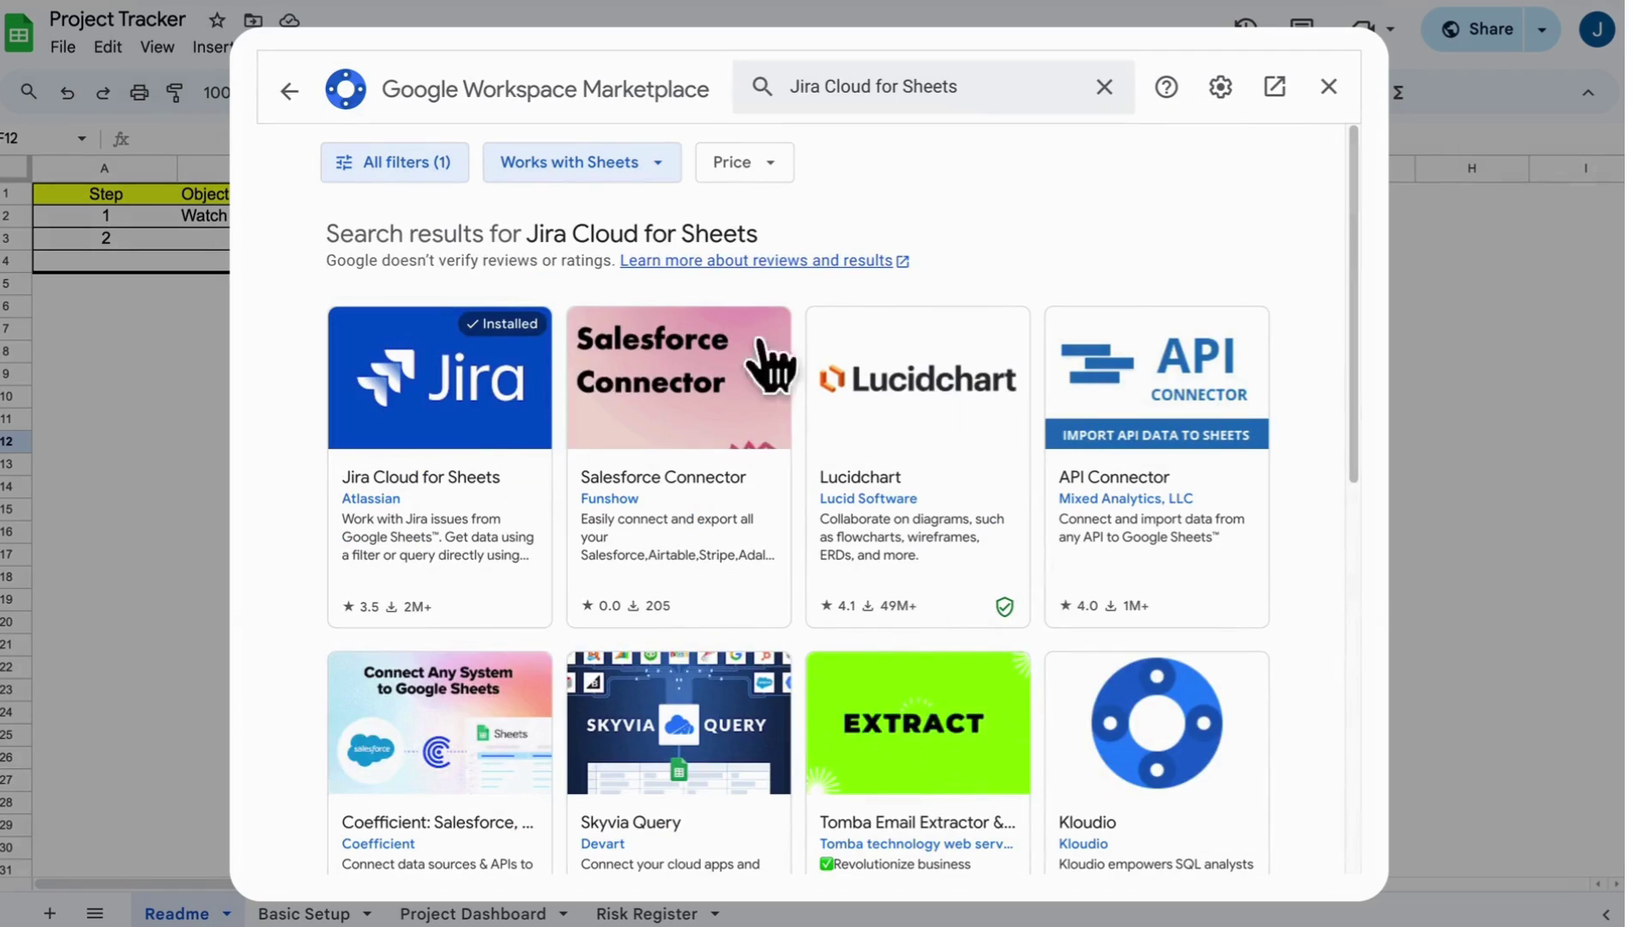
pyautogui.click(491, 422)
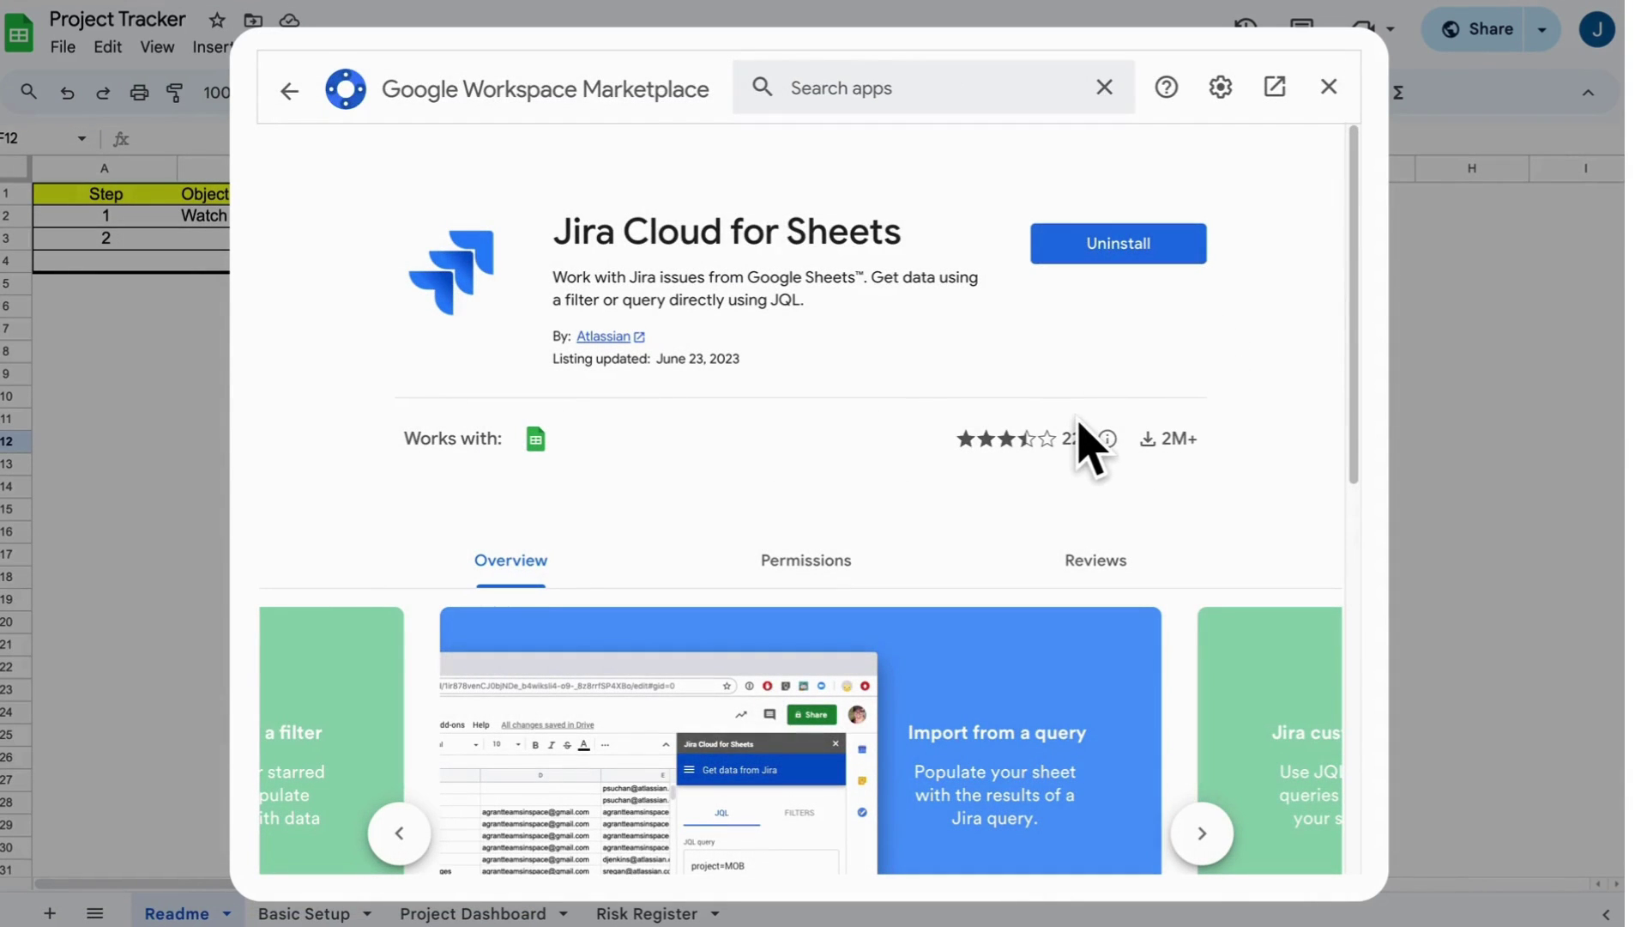
pyautogui.click(1331, 90)
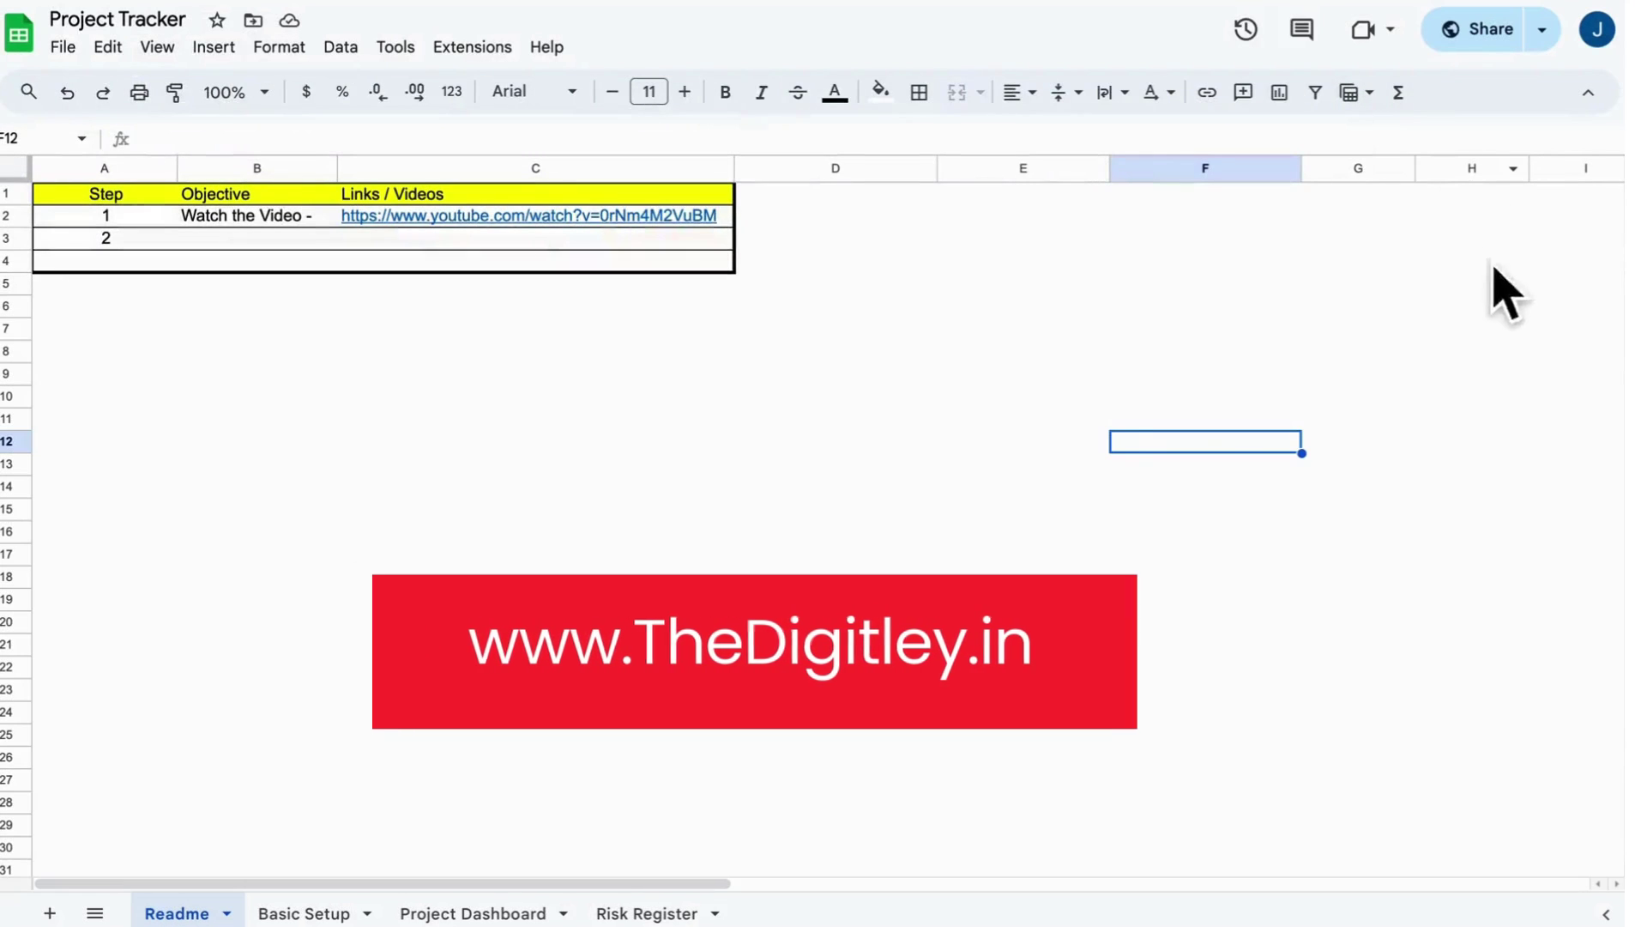
pyautogui.click(462, 60)
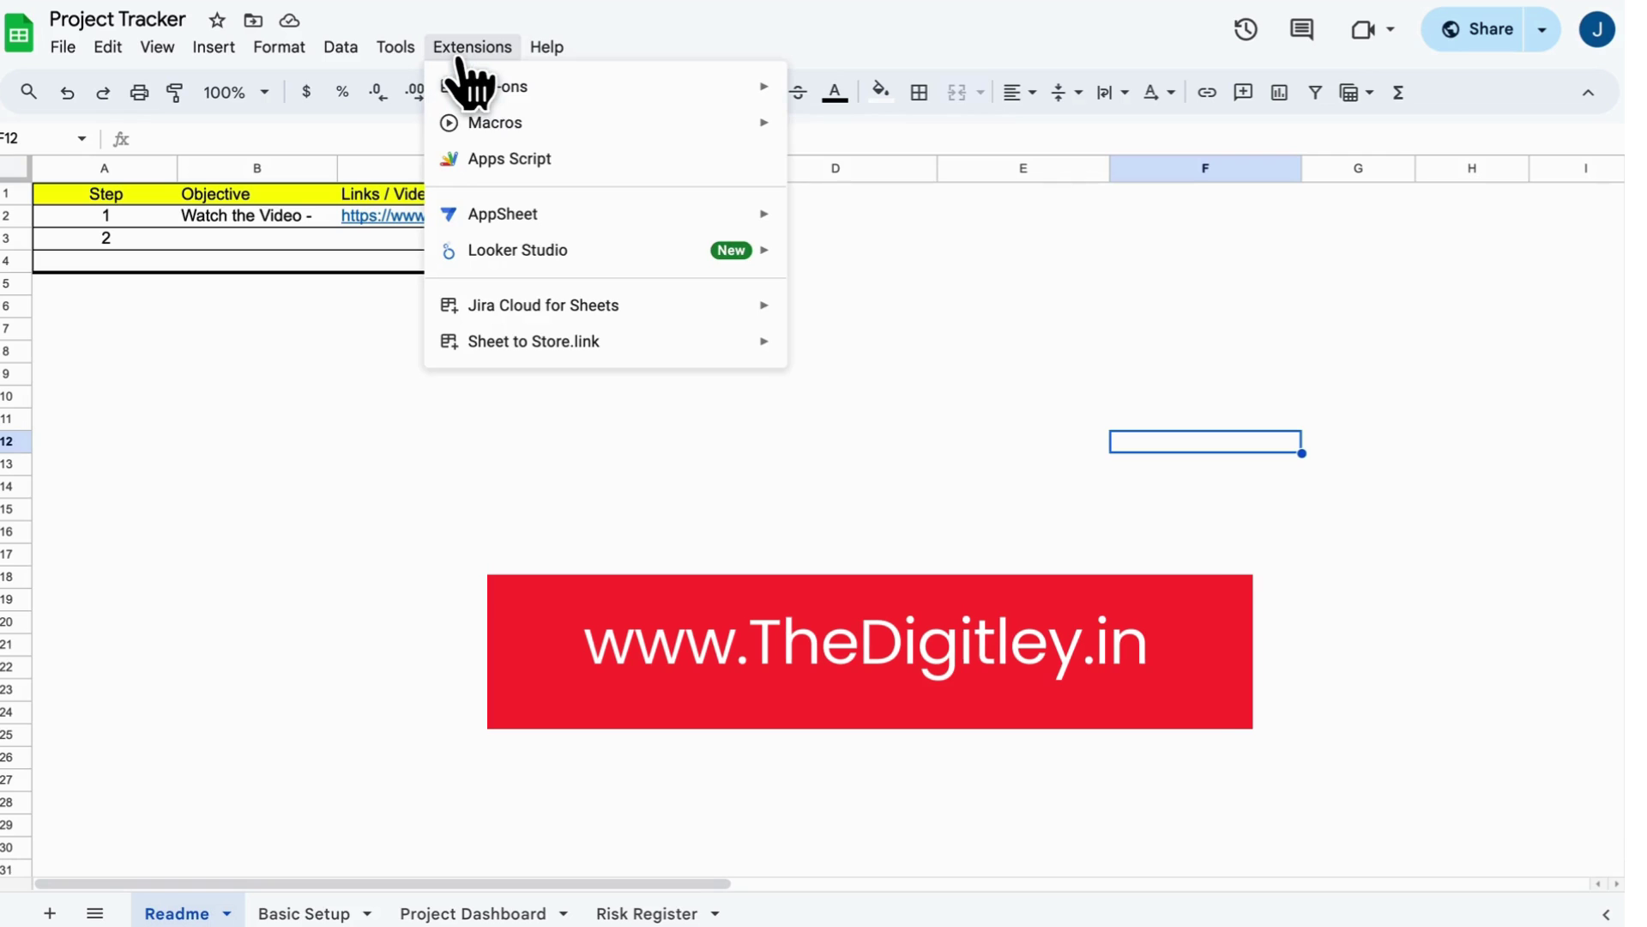
pyautogui.moveTo(672, 334)
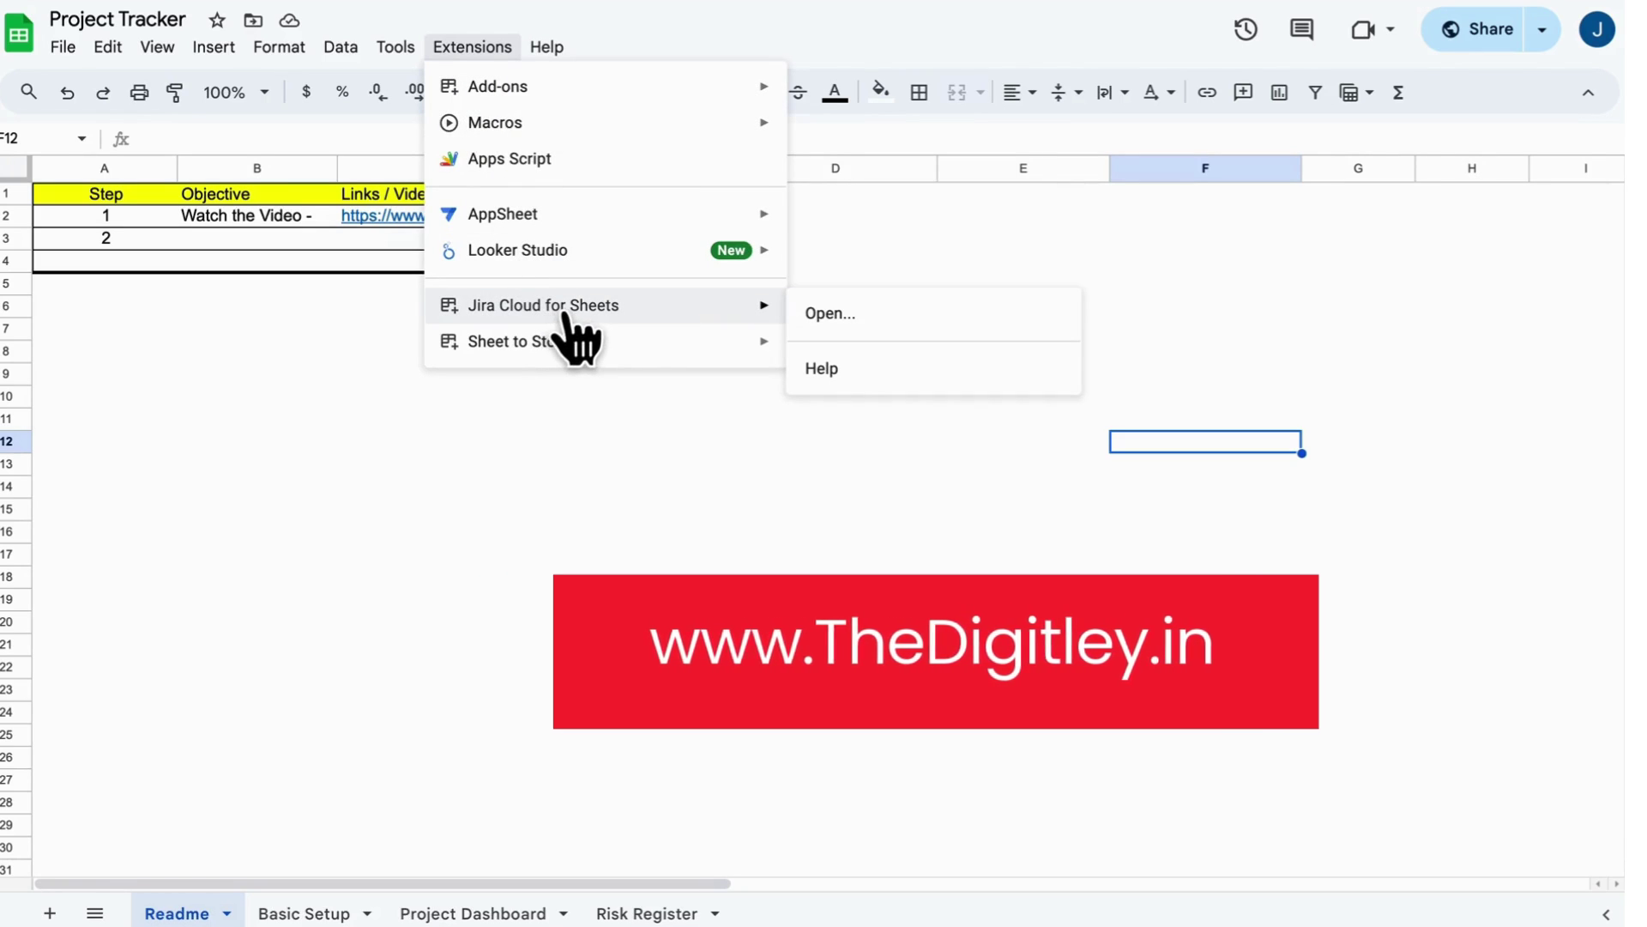
pyautogui.click(896, 313)
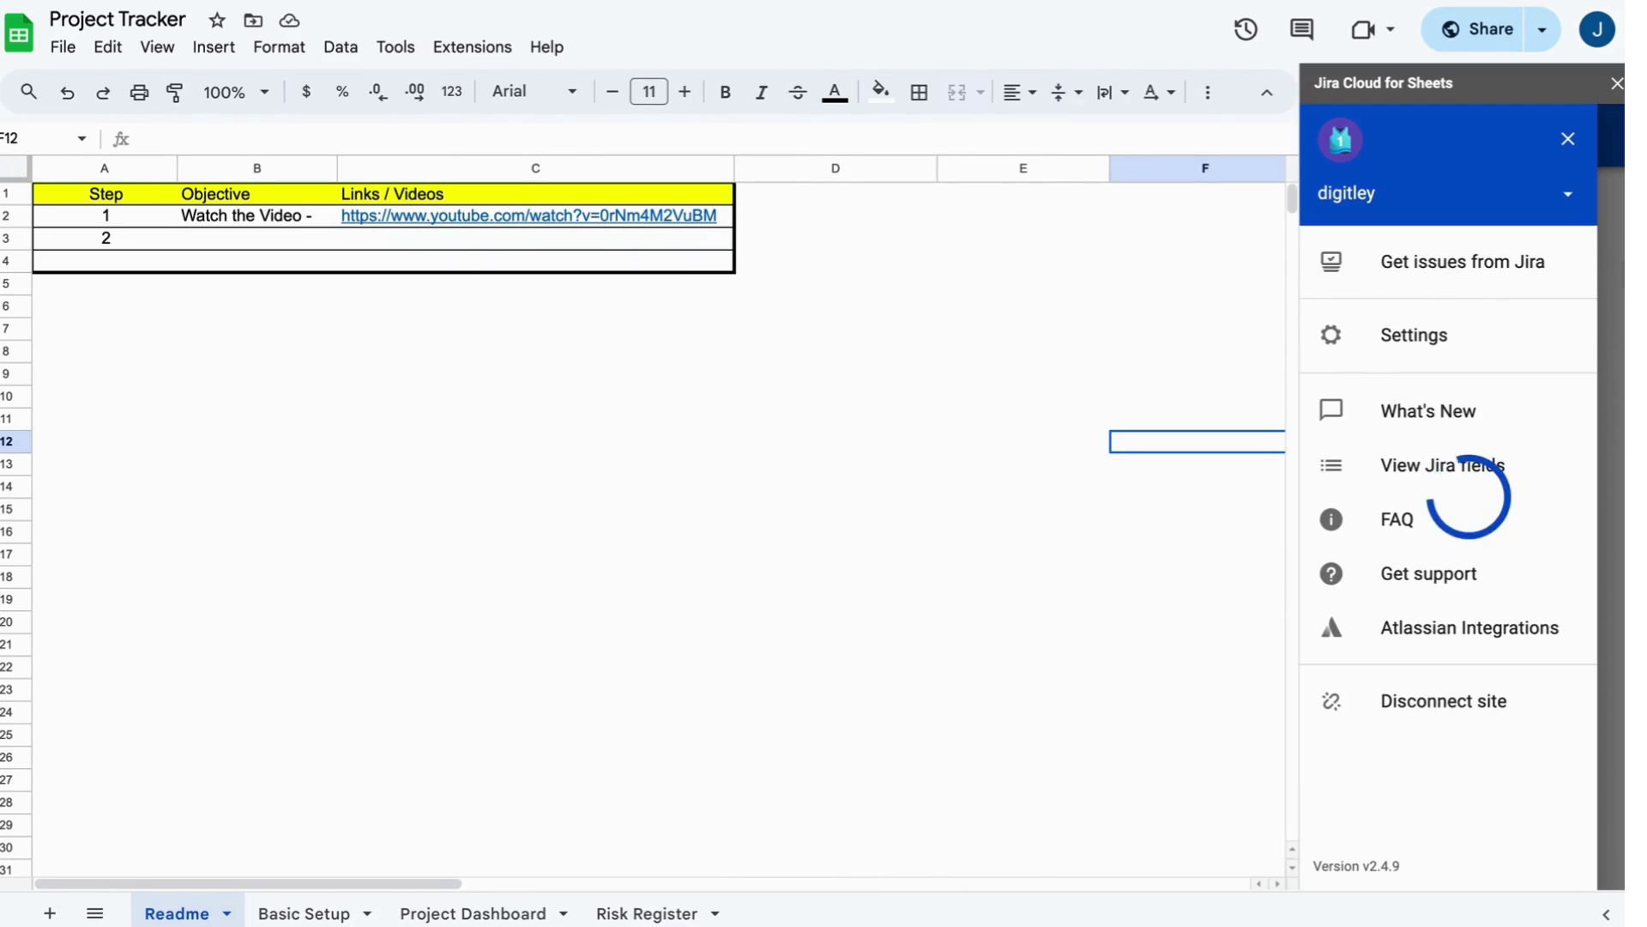
pyautogui.click(1568, 198)
pyautogui.click(1411, 244)
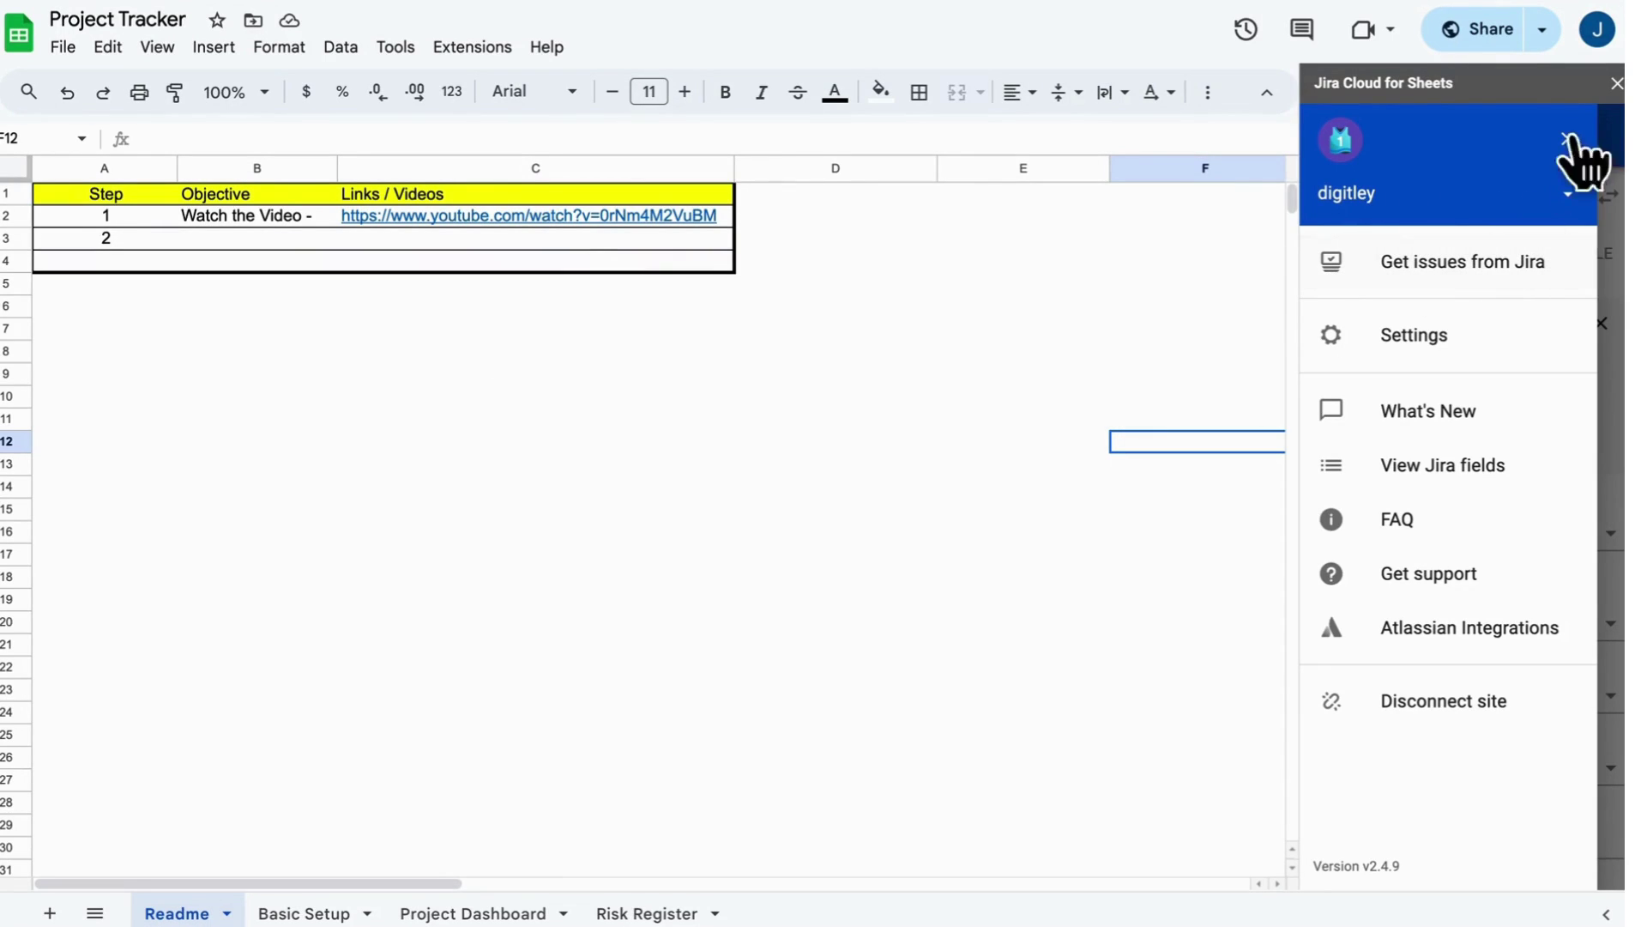
pyautogui.click(1459, 336)
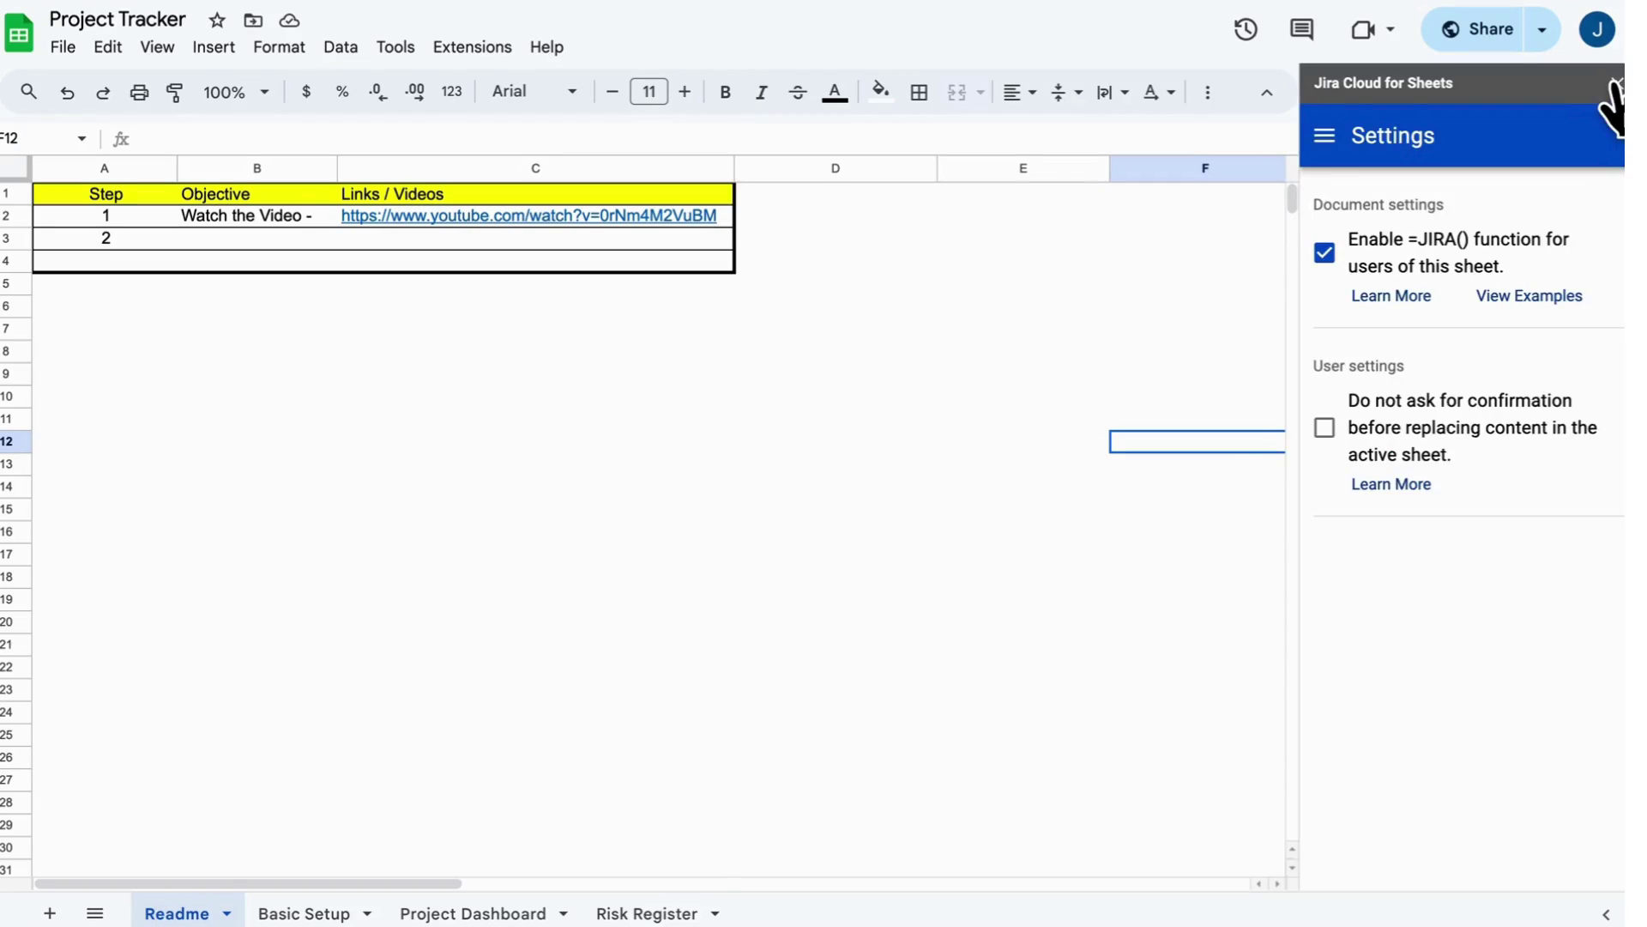
pyautogui.click(1609, 75)
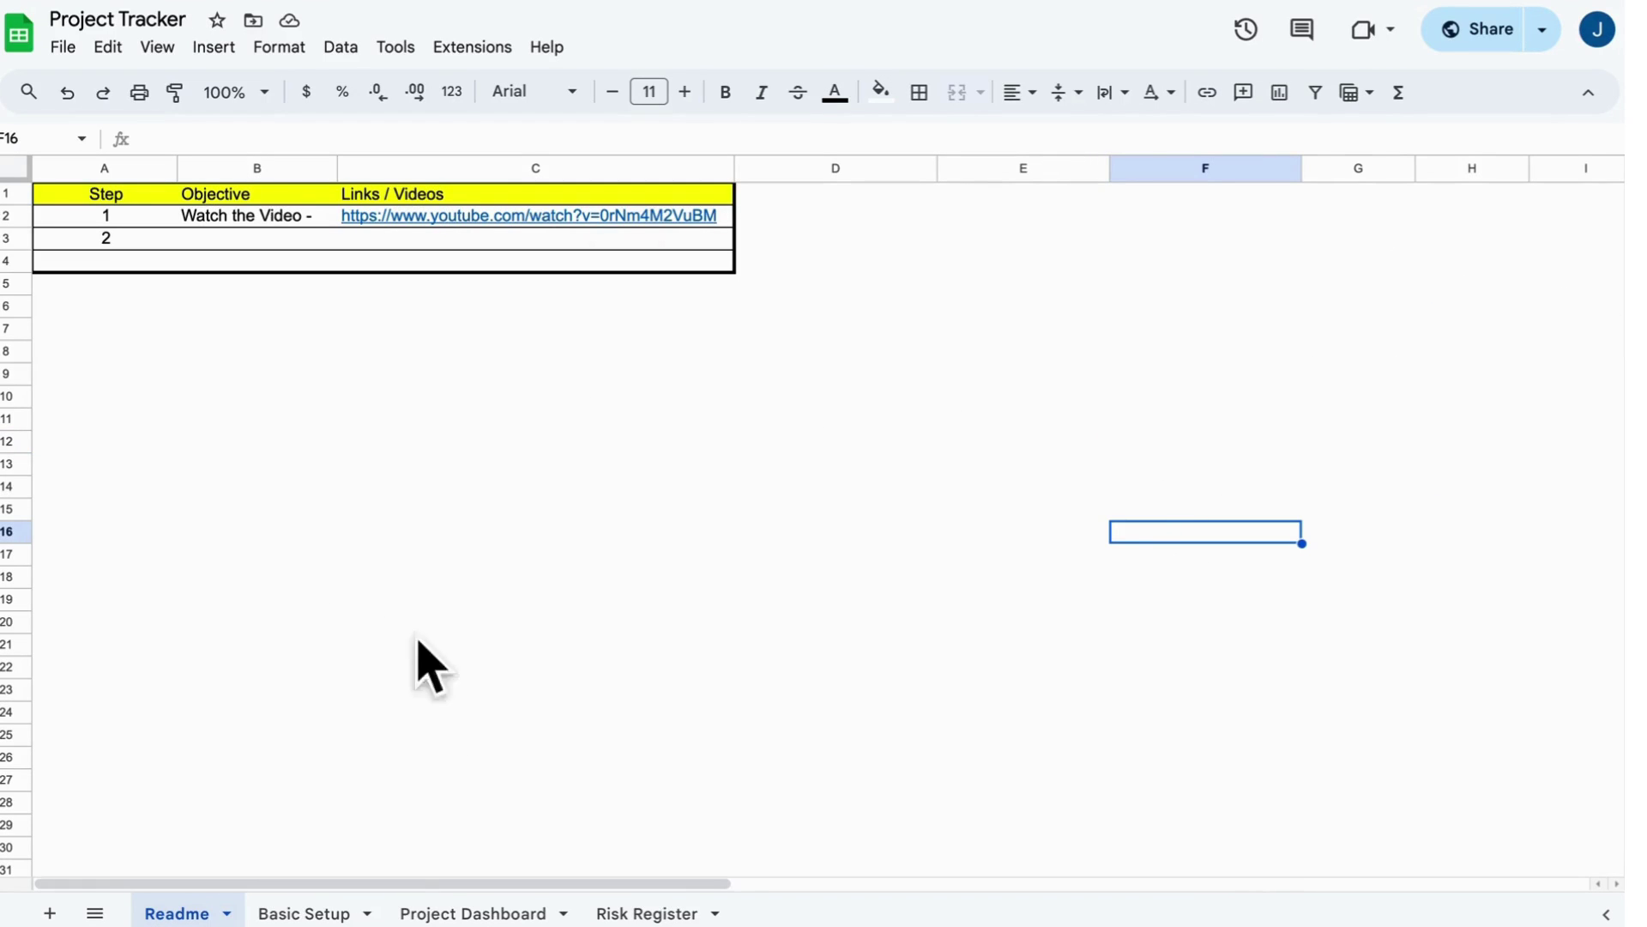
# On the Basic Setup sheet, enter ABC as the Jira Project Code in C2
pyautogui.click(292, 915)
pyautogui.click(328, 230)
pyautogui.write('ABC')
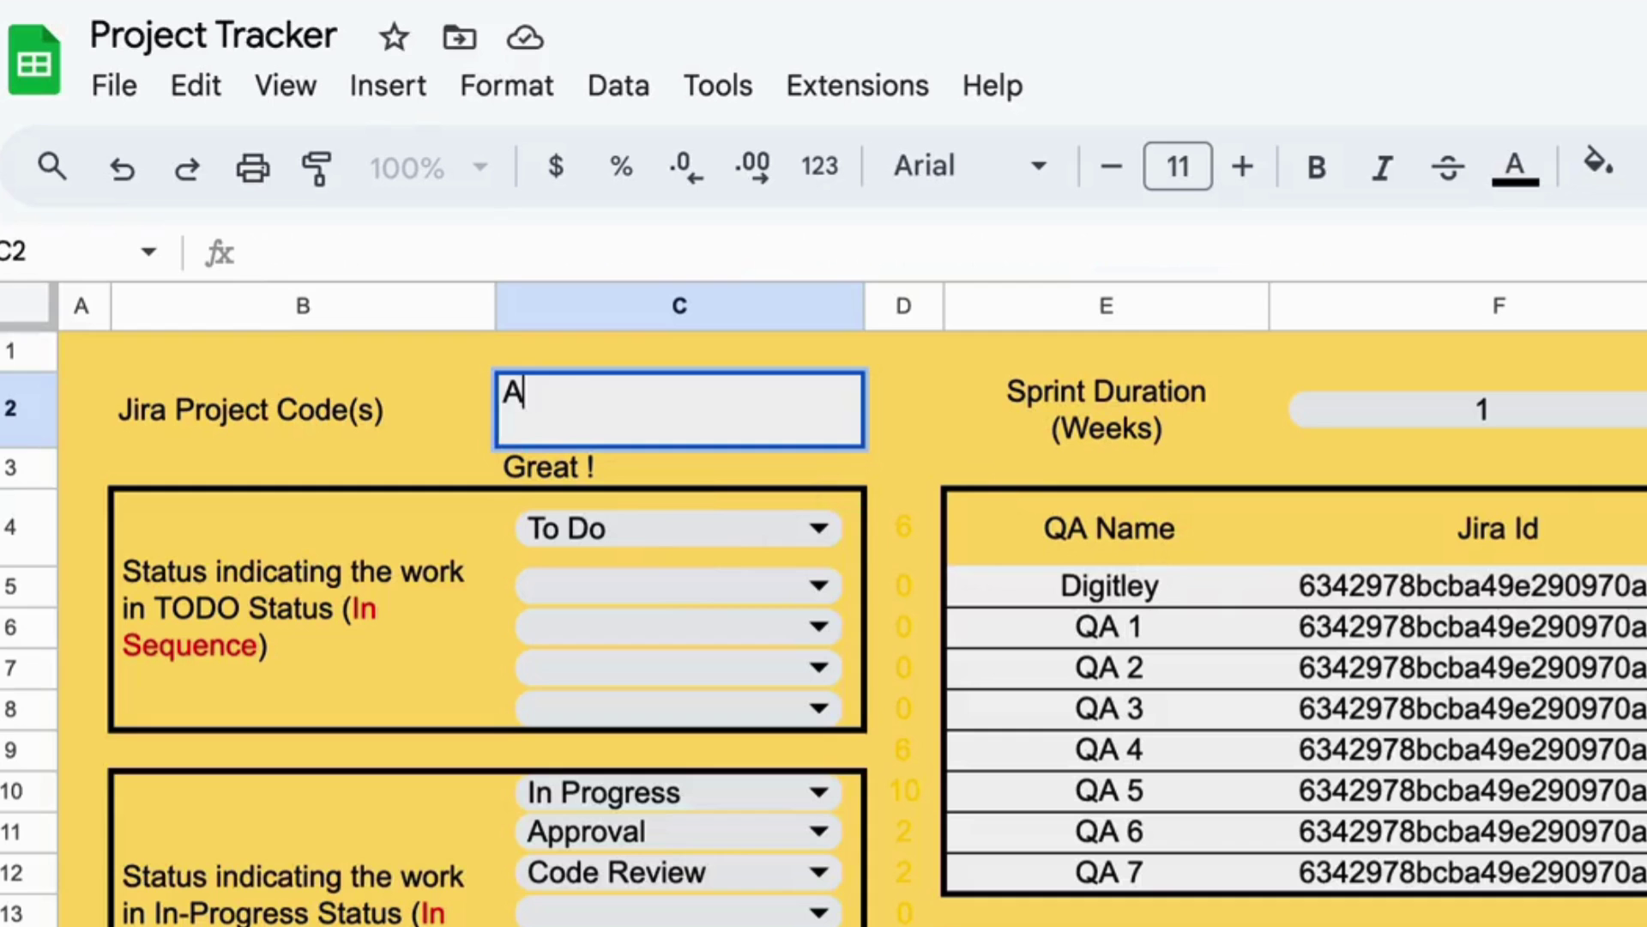
pyautogui.press('Return')
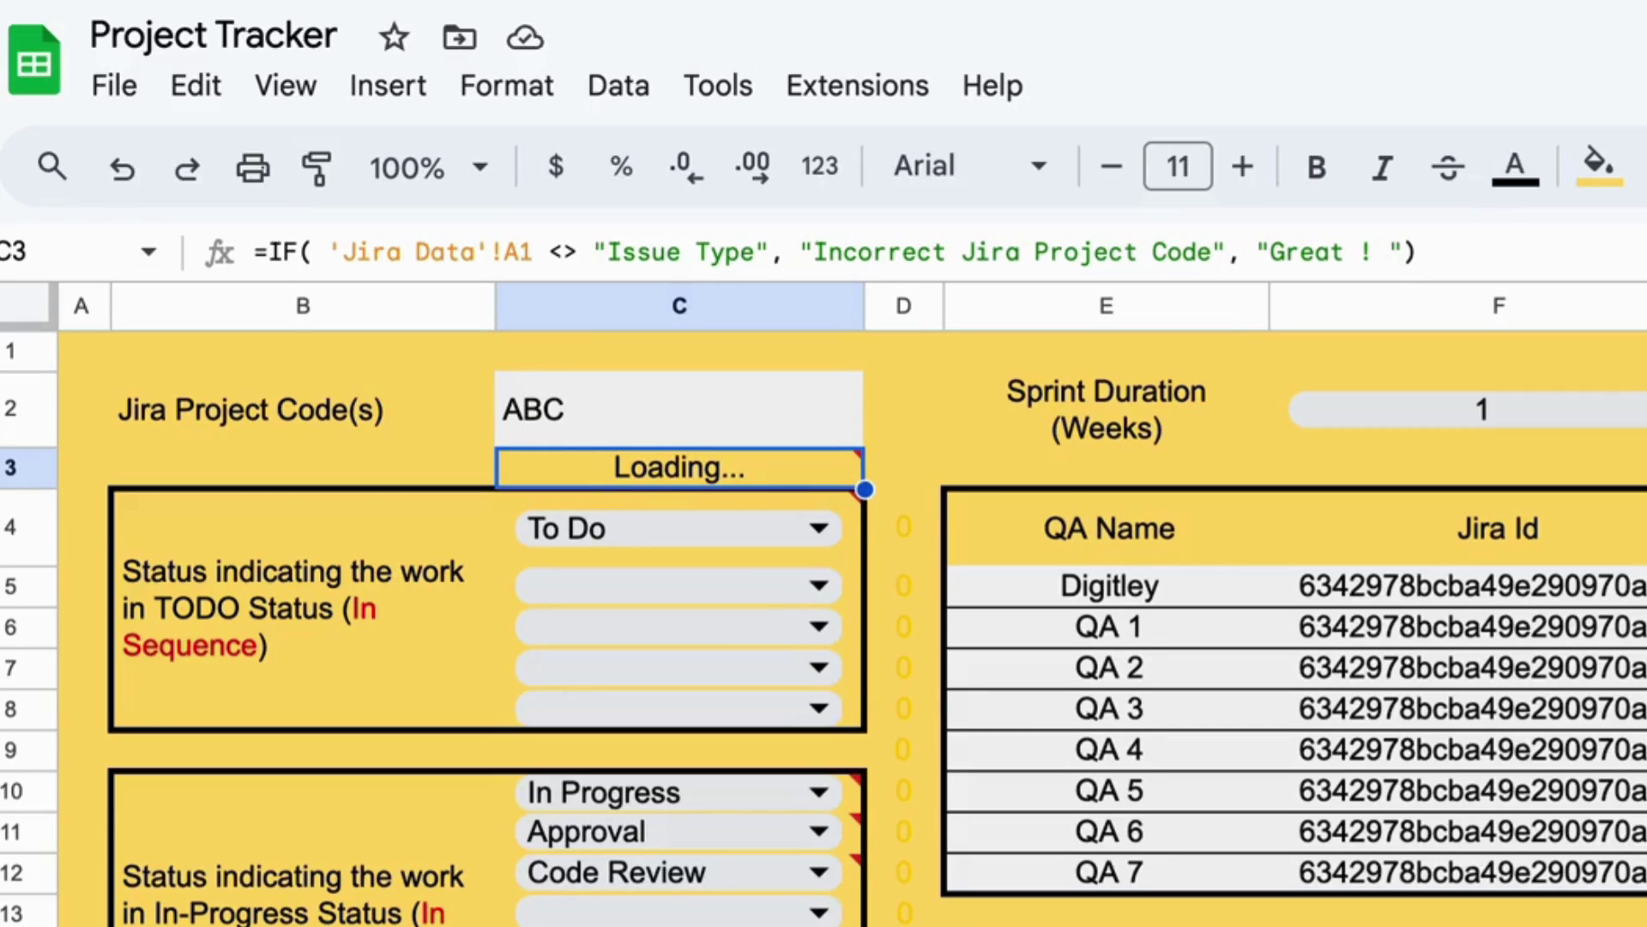
# Replace the flagged project code with PAS
pyautogui.click(677, 408)
pyautogui.write('PAS')
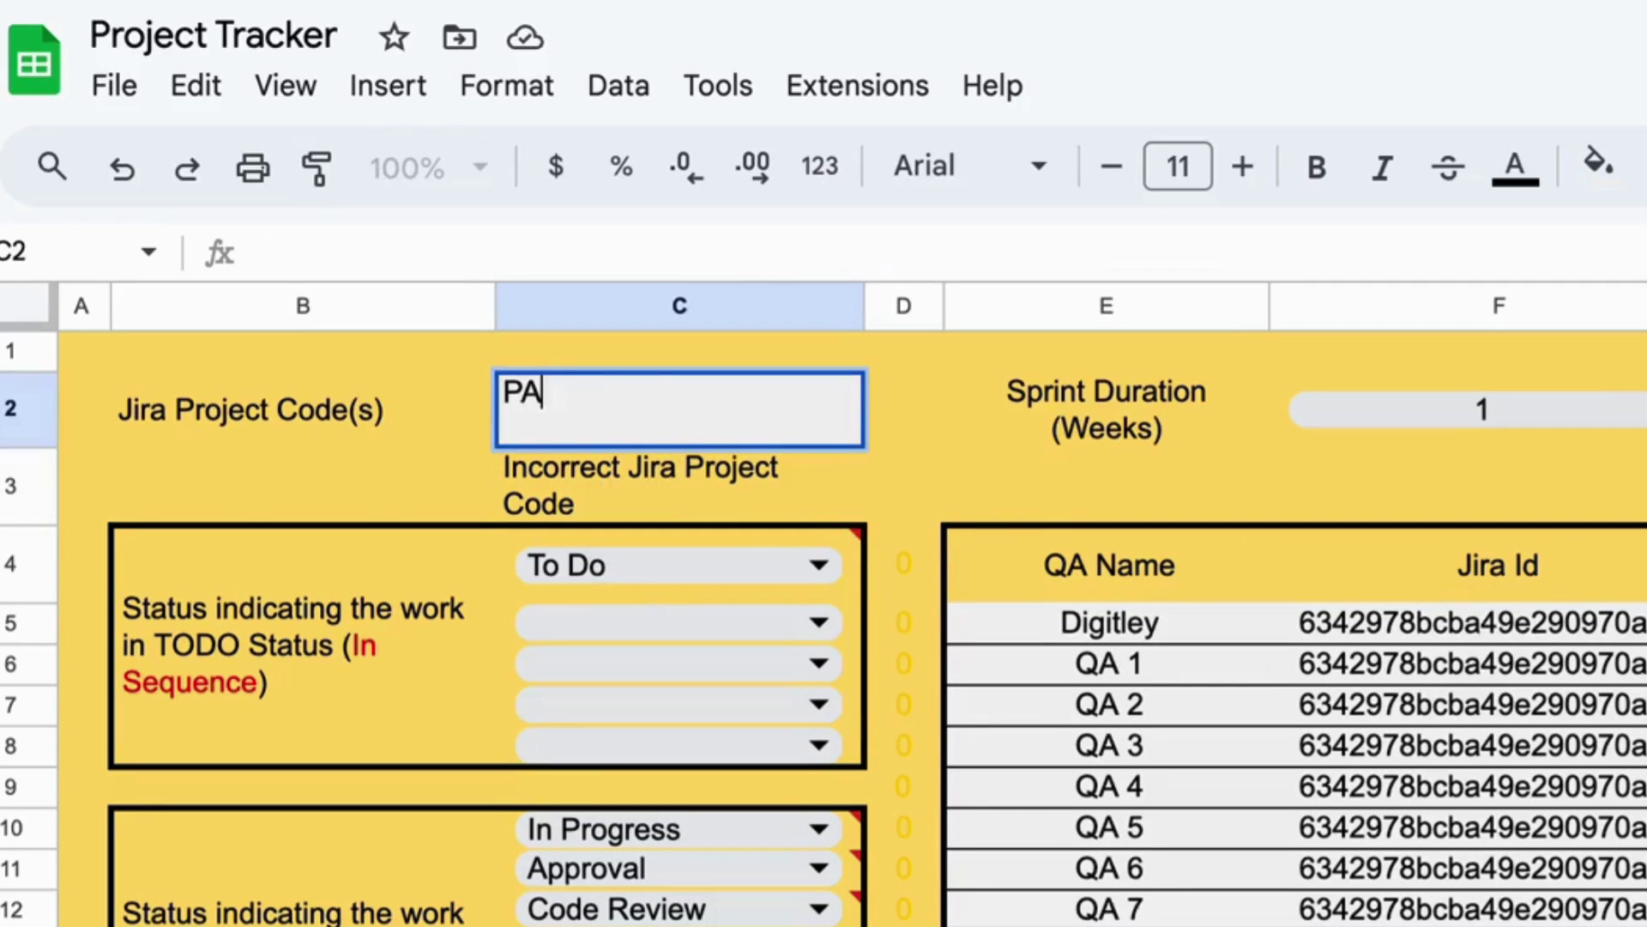
pyautogui.press('Return')
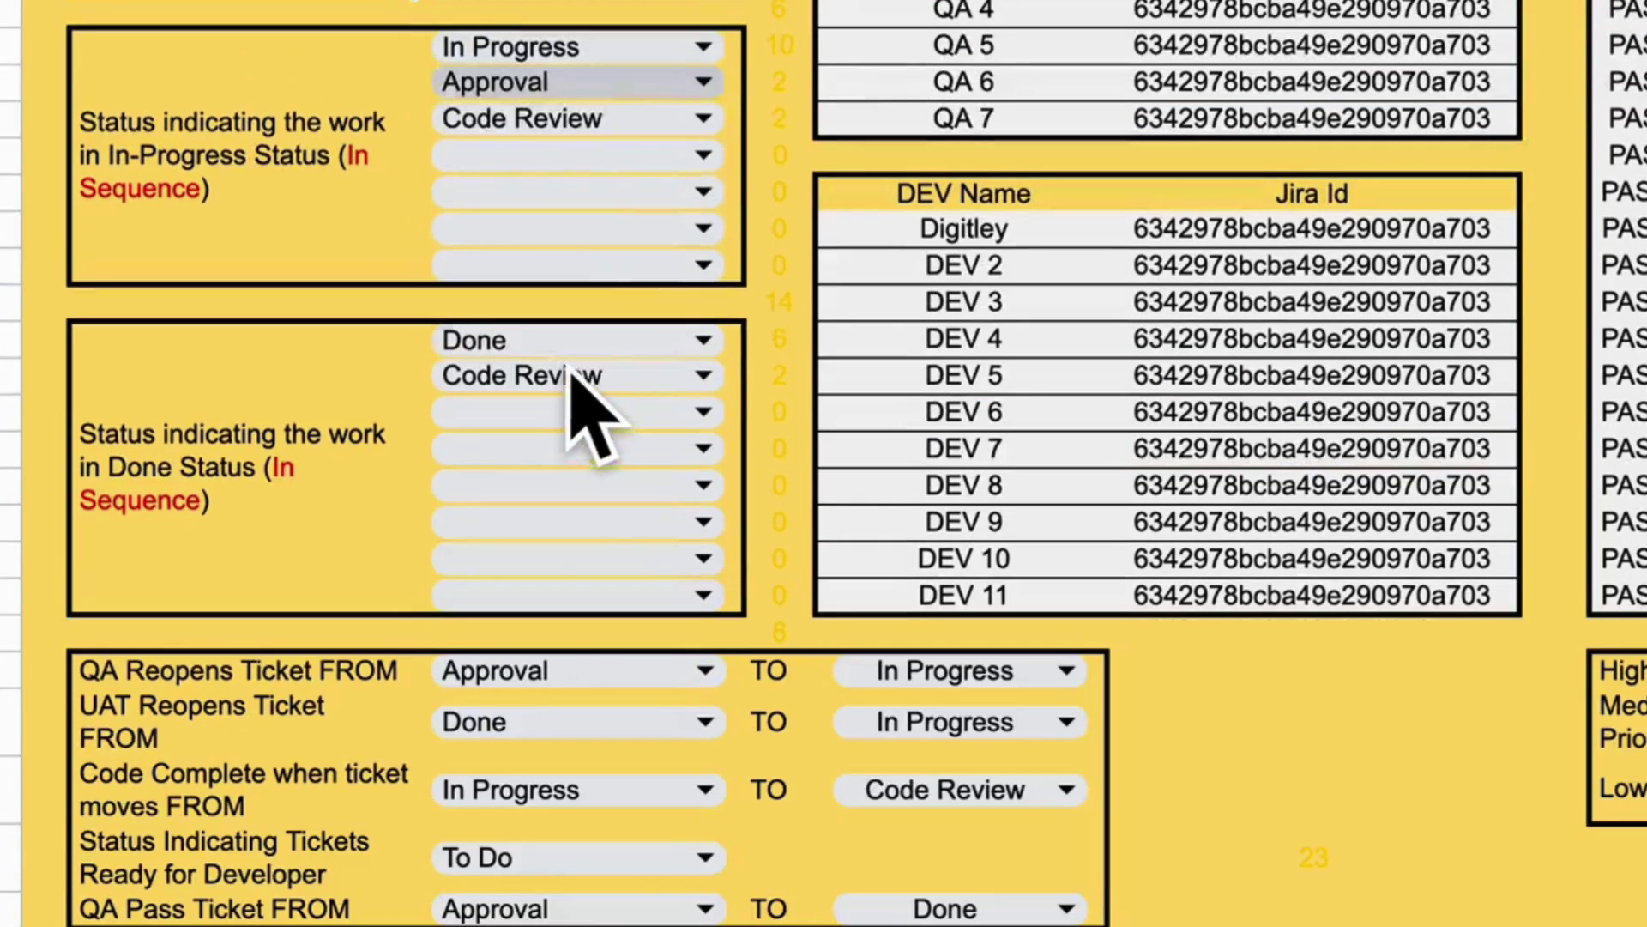
pyautogui.click(704, 47)
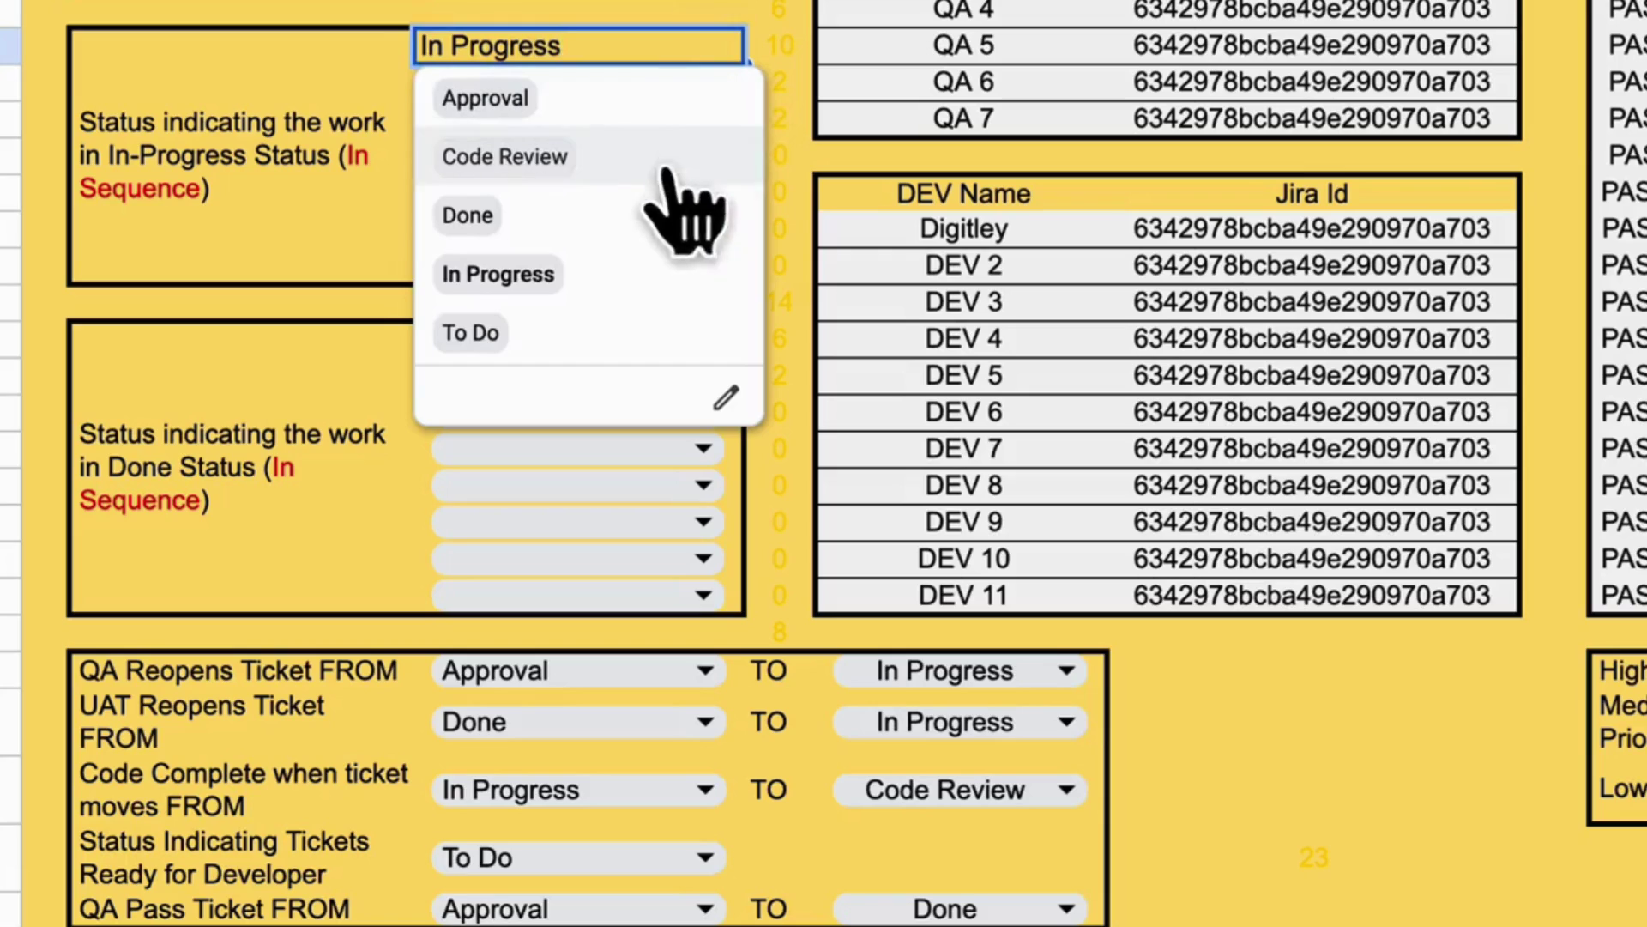
pyautogui.click(390, 258)
pyautogui.click(699, 155)
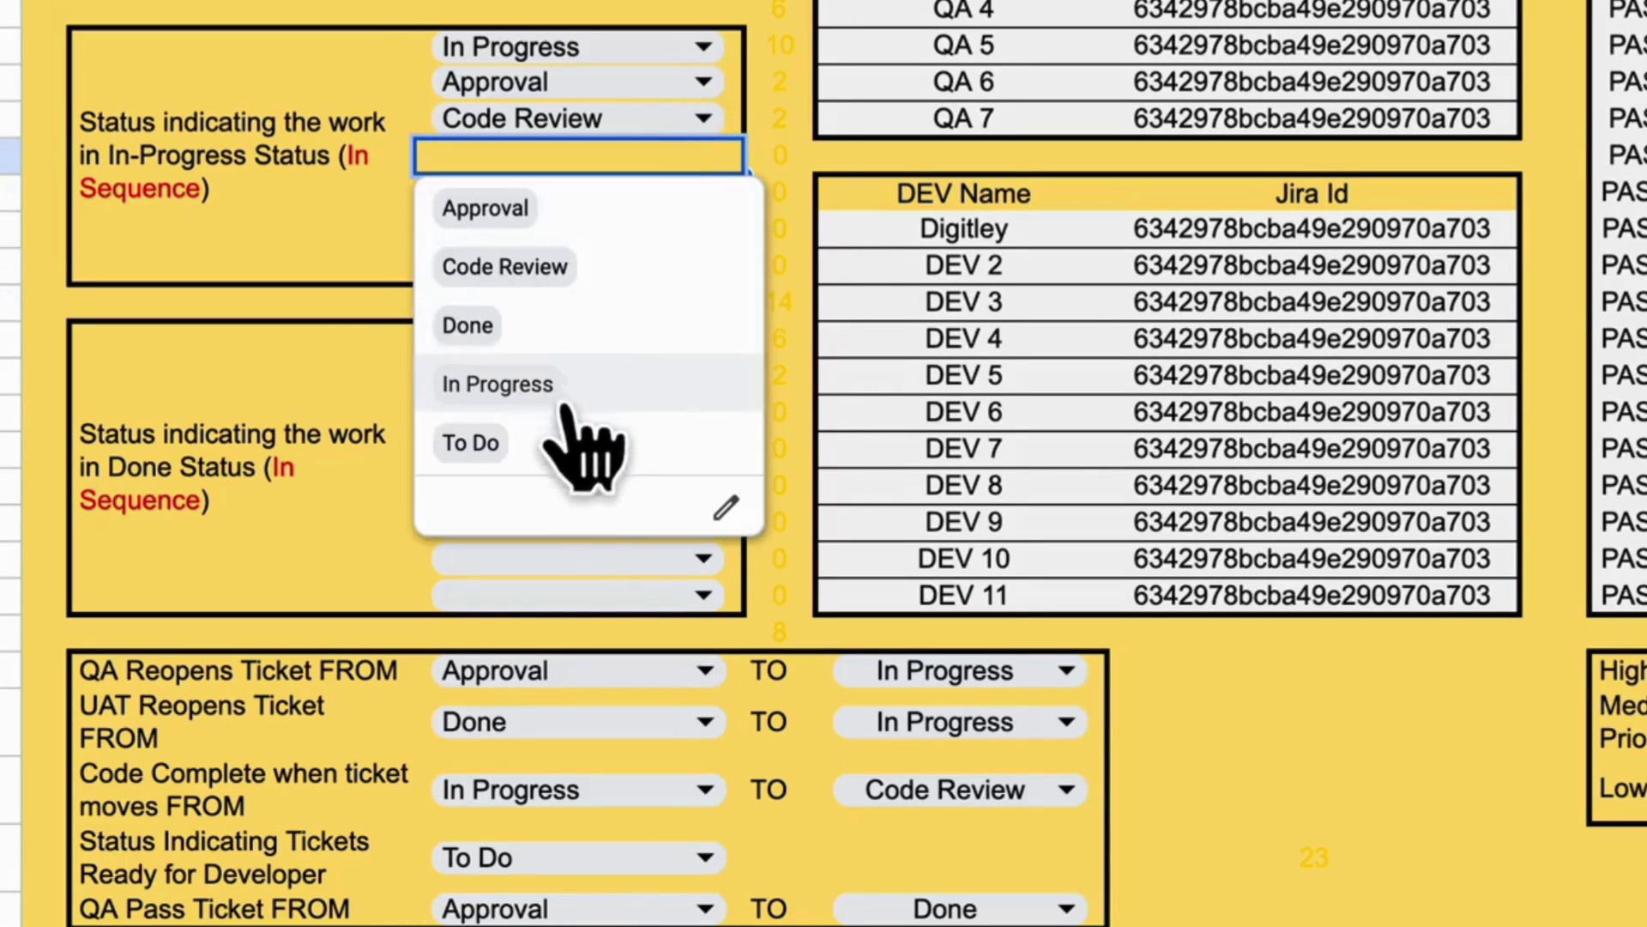
pyautogui.click(575, 386)
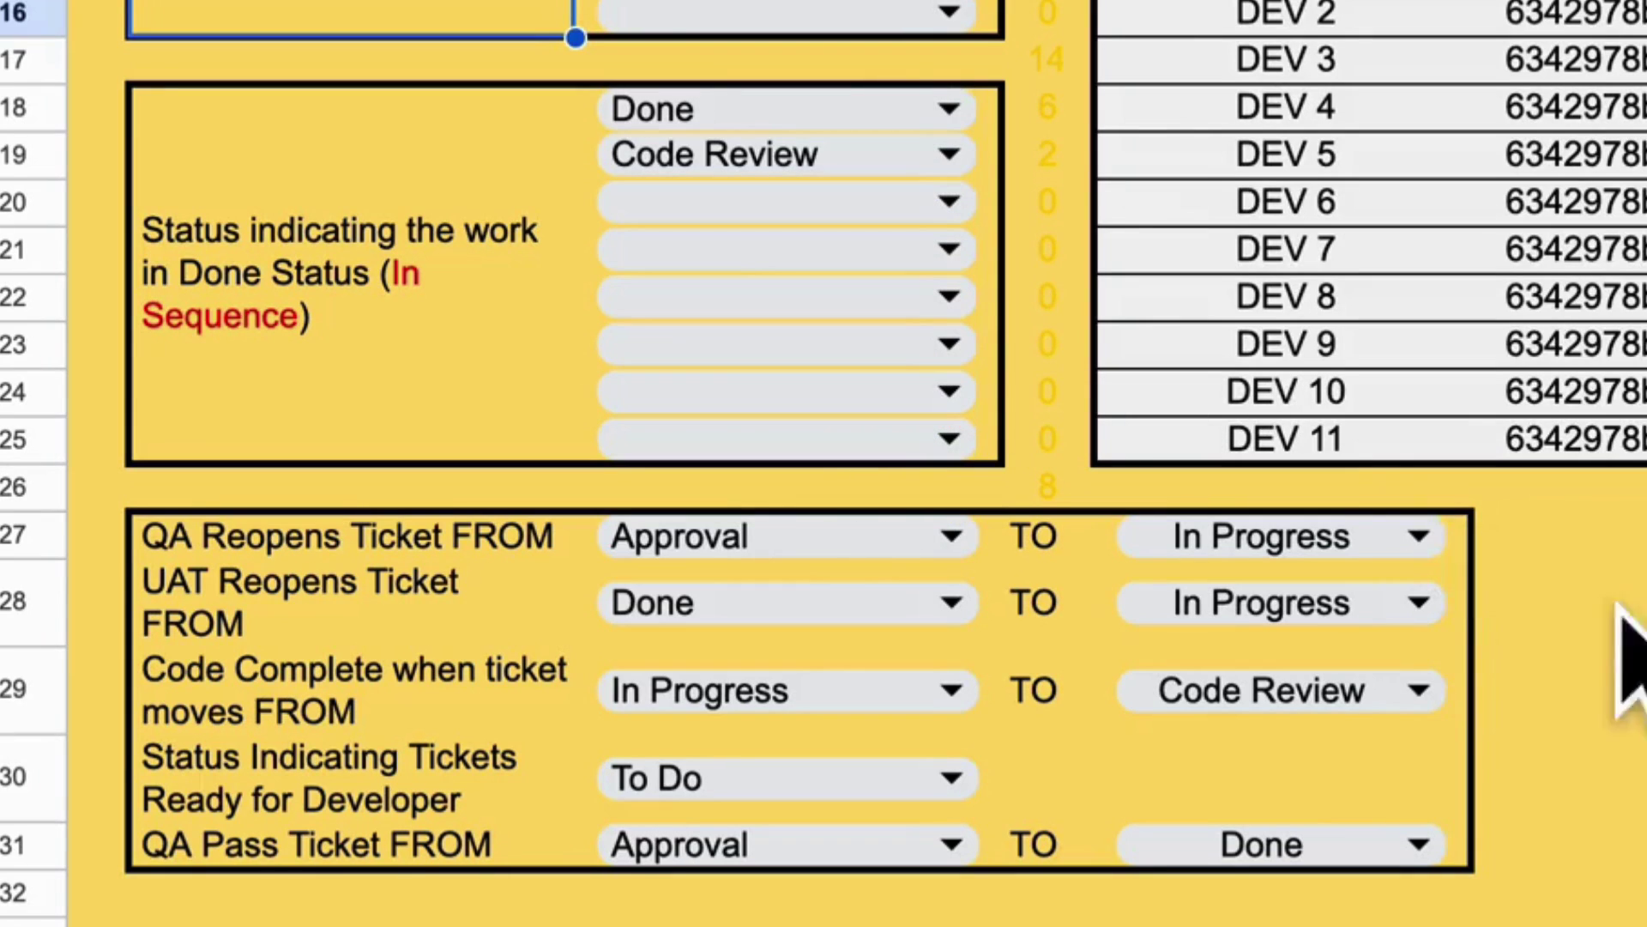
pyautogui.click(1628, 697)
pyautogui.scroll(-3, 1627, 697)
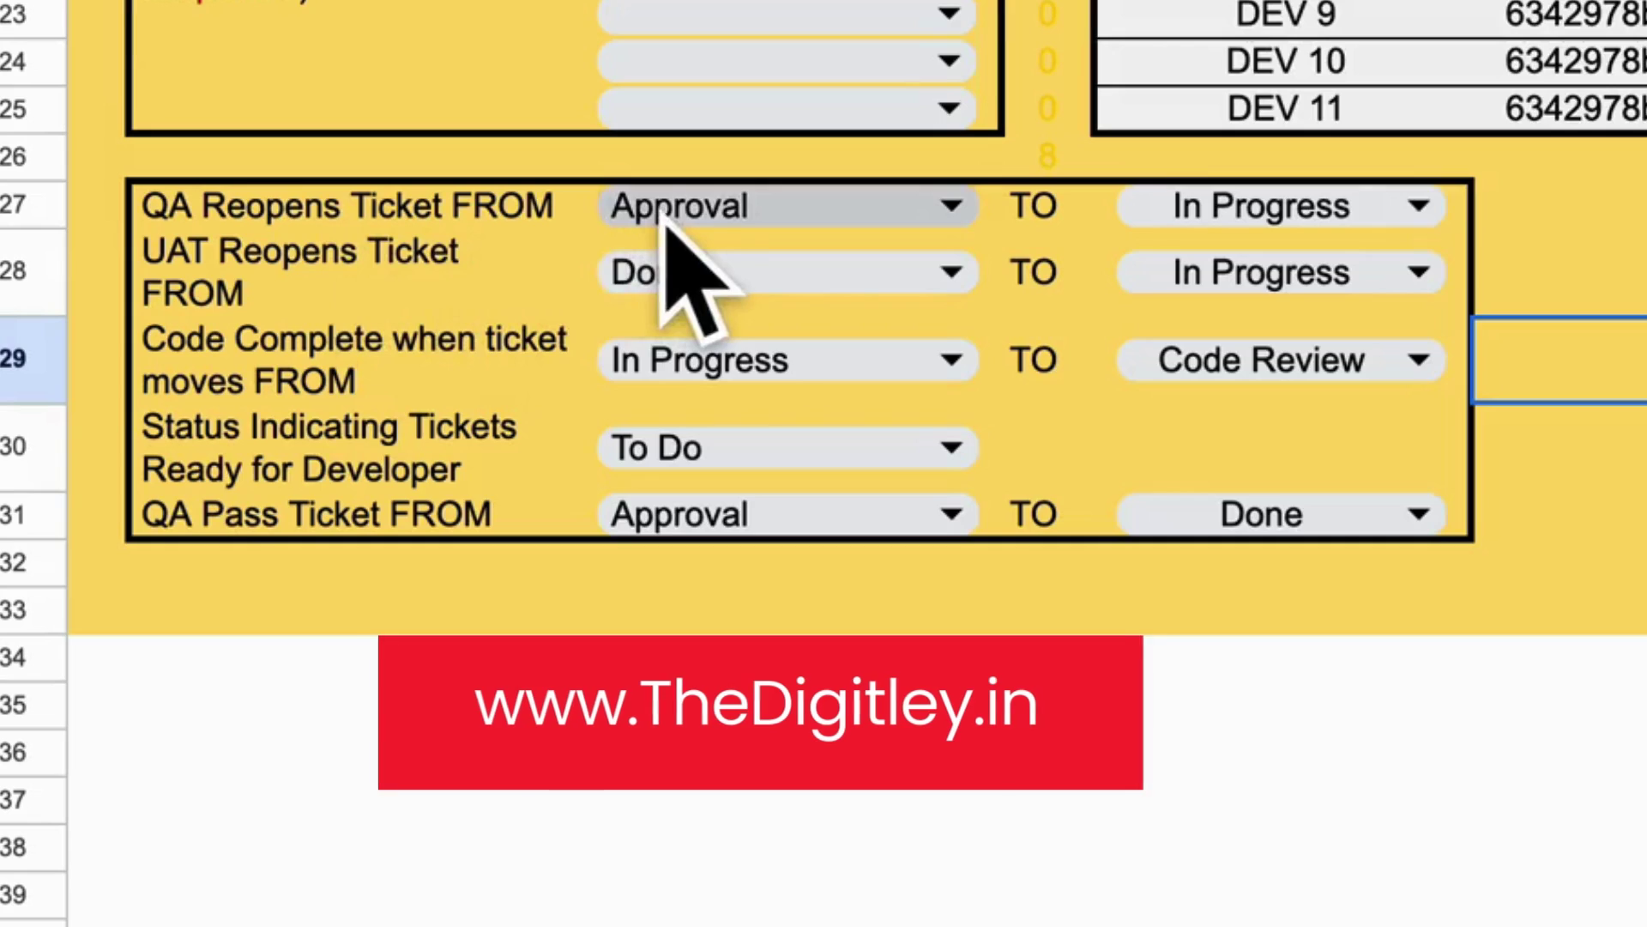
pyautogui.click(755, 206)
pyautogui.click(1316, 205)
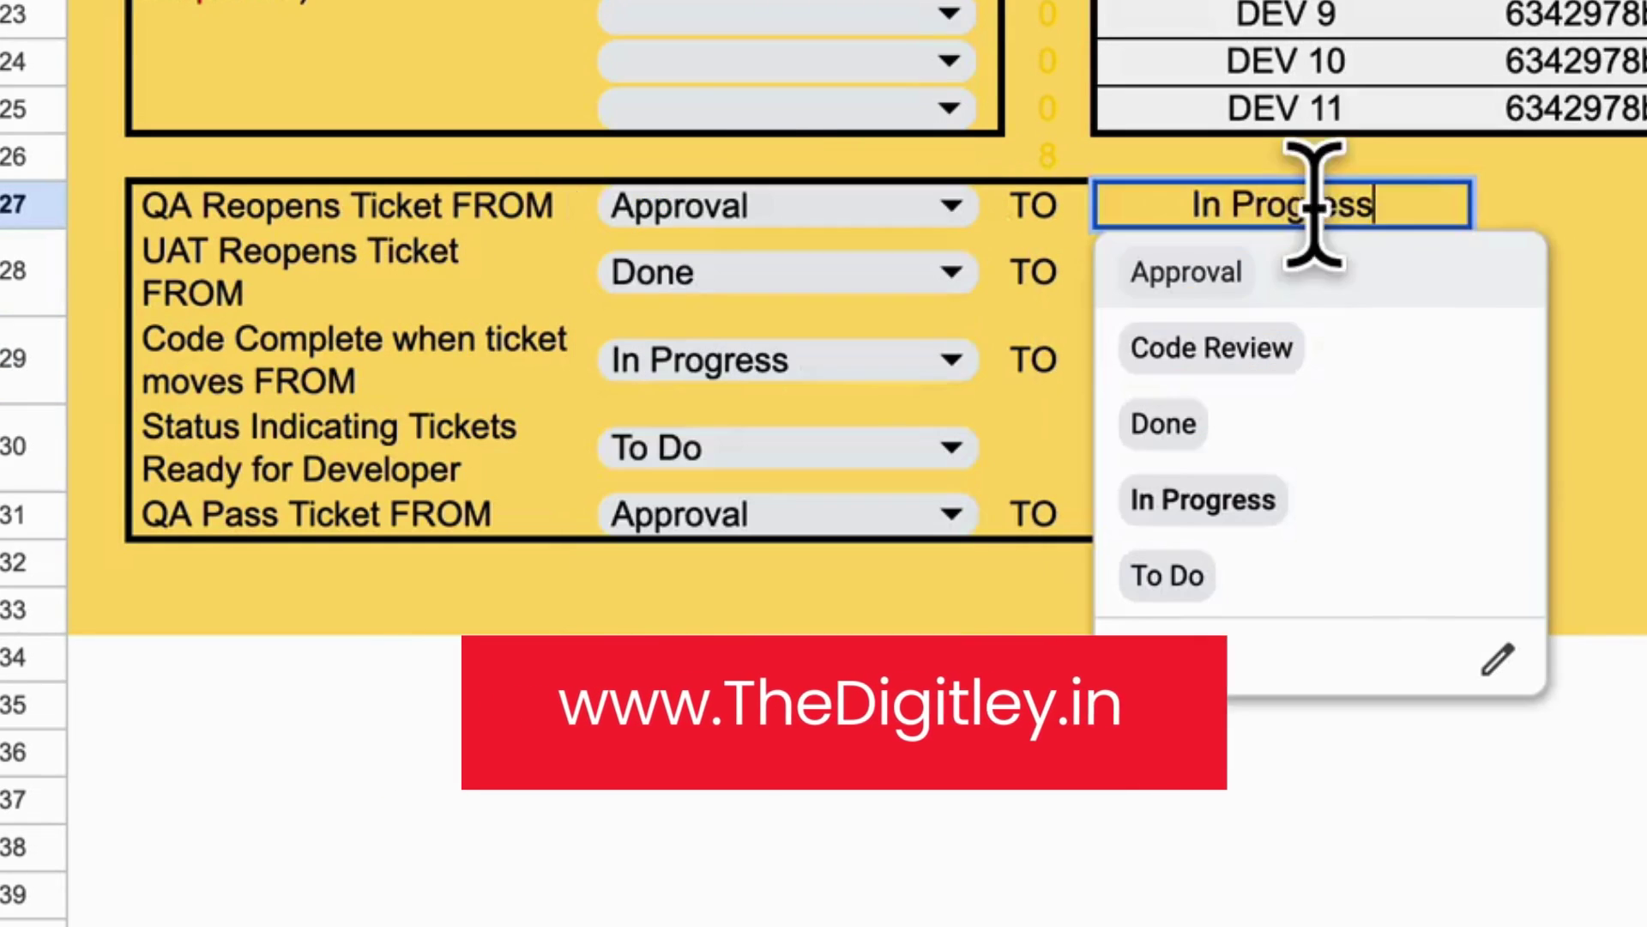
pyautogui.click(1587, 360)
pyautogui.click(927, 272)
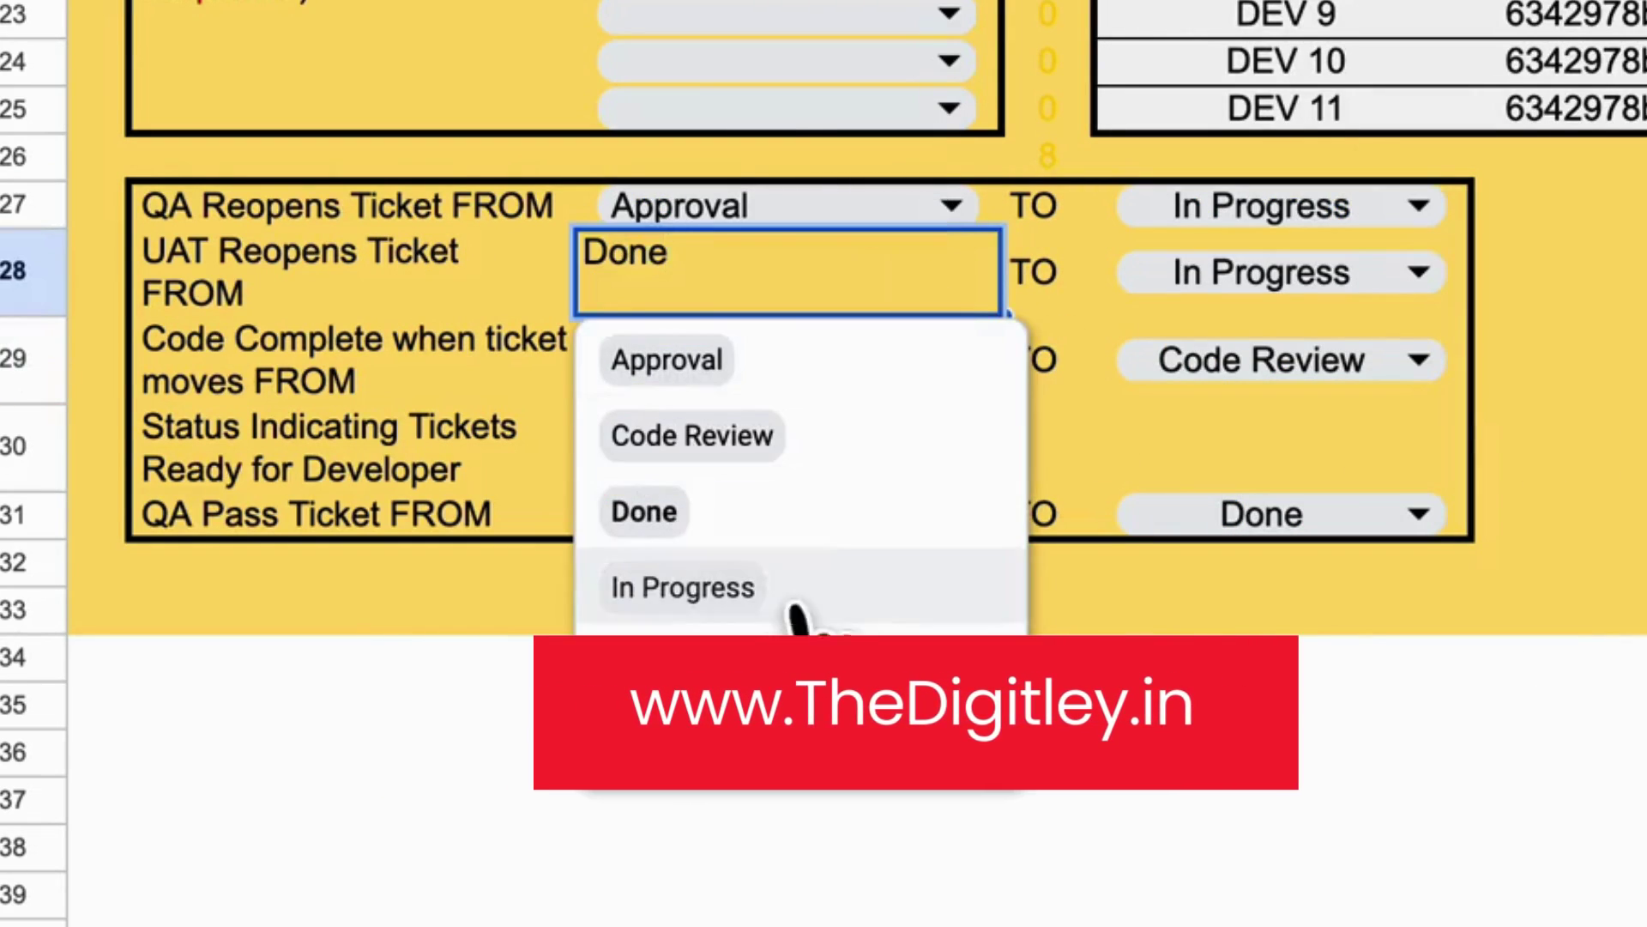
pyautogui.click(1594, 484)
pyautogui.click(337, 302)
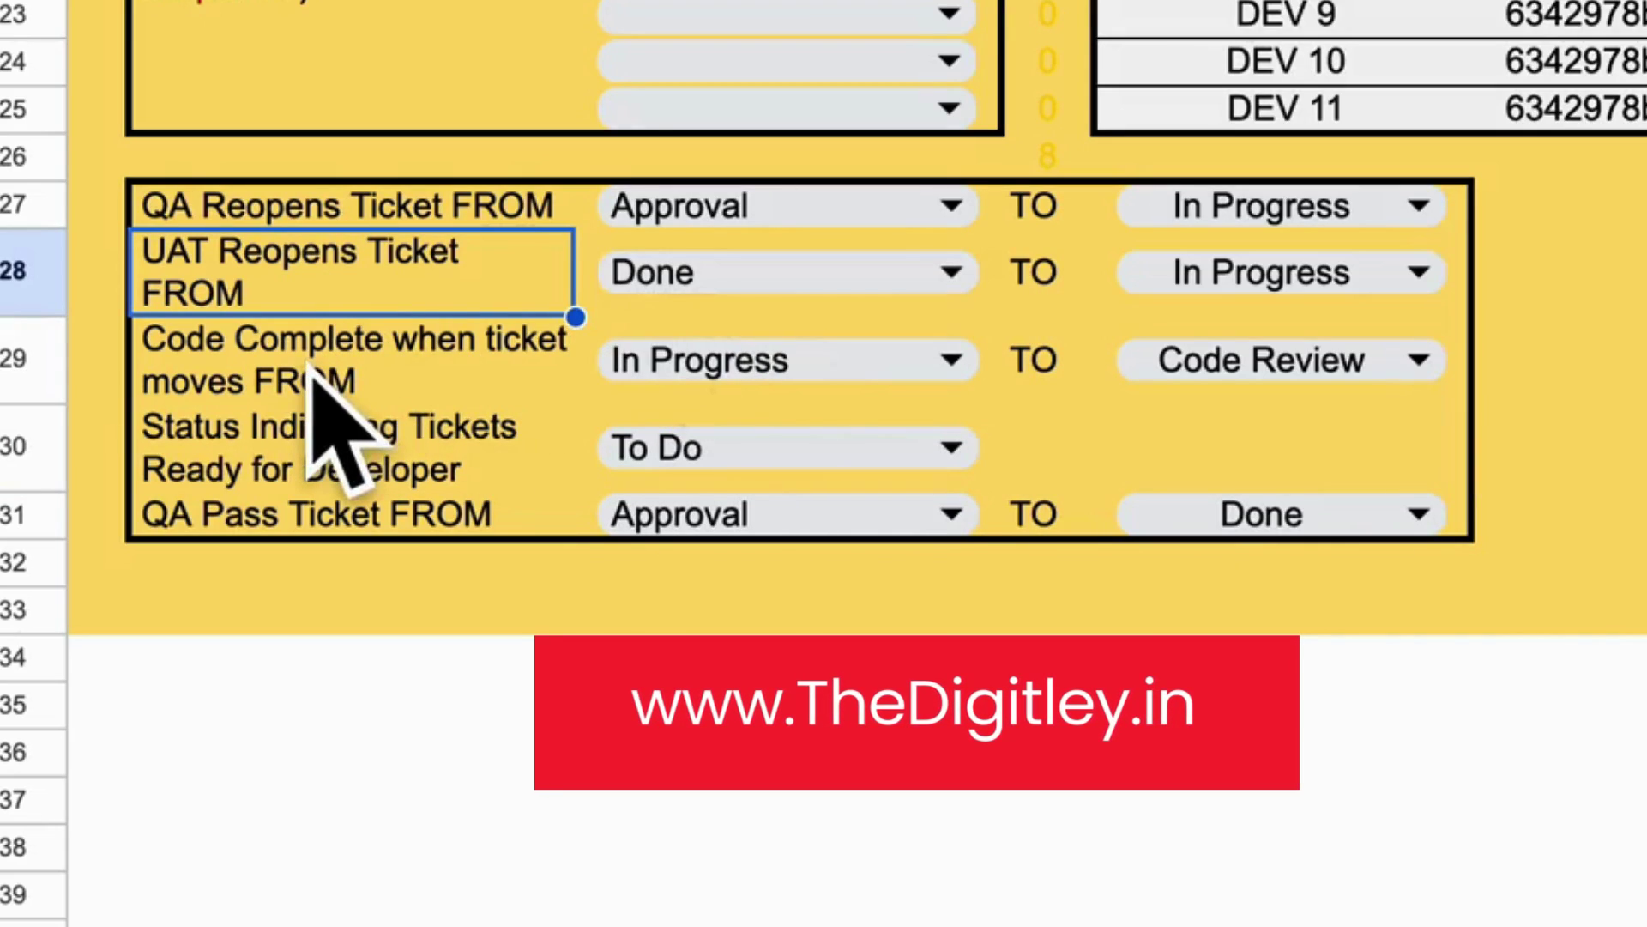
pyautogui.click(556, 375)
pyautogui.click(415, 437)
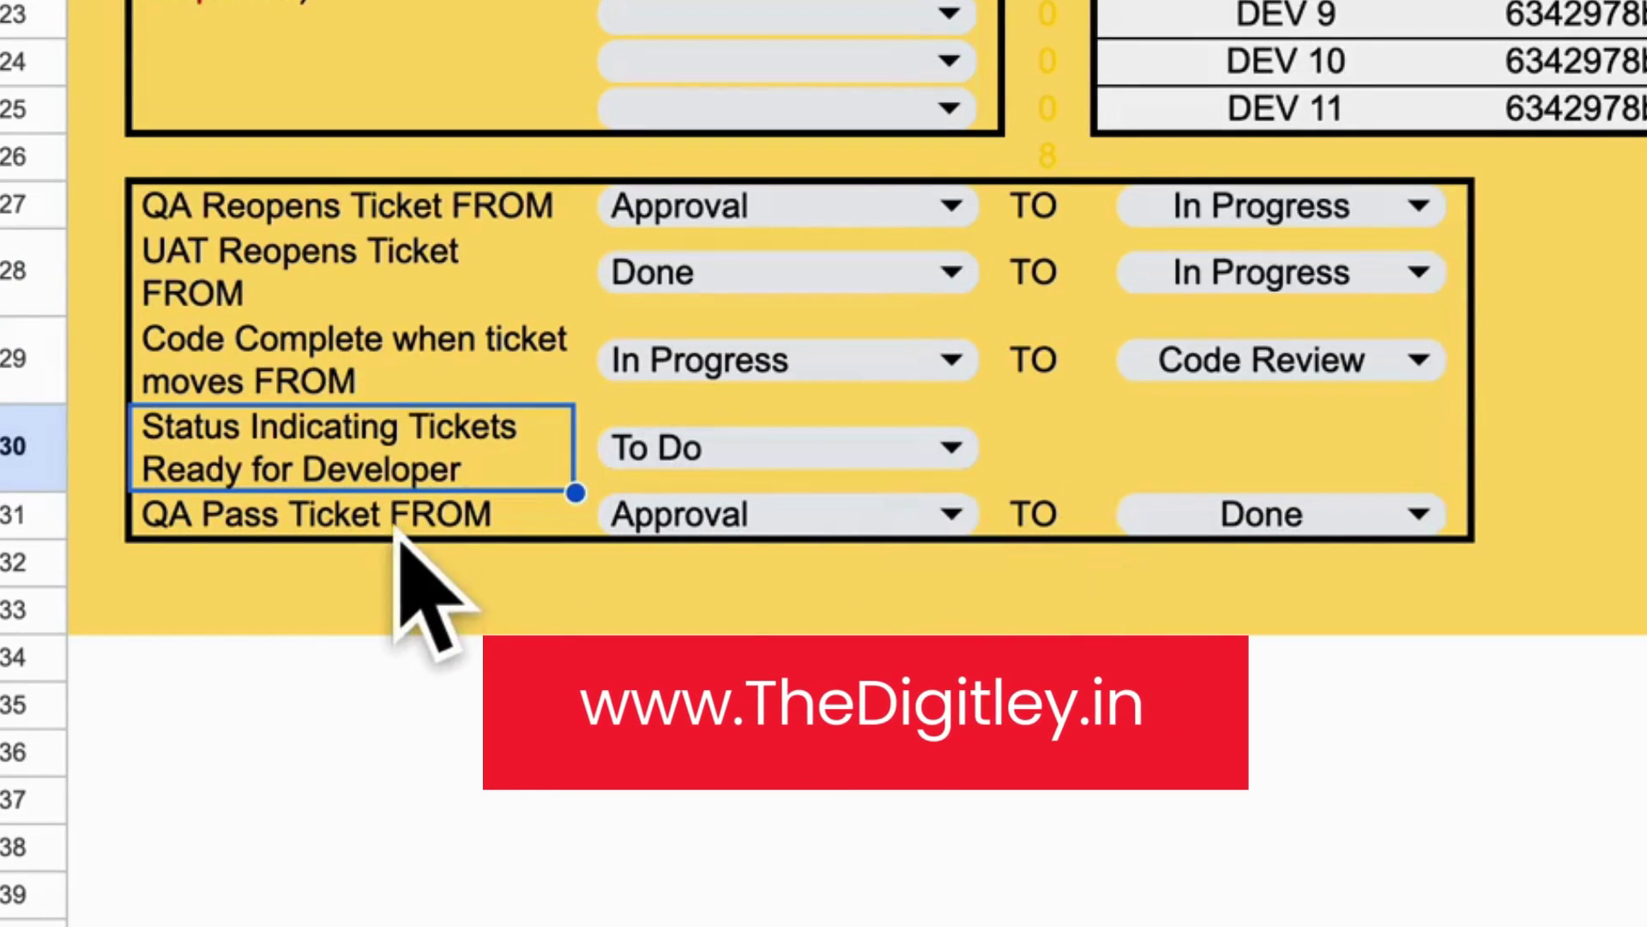
pyautogui.click(480, 515)
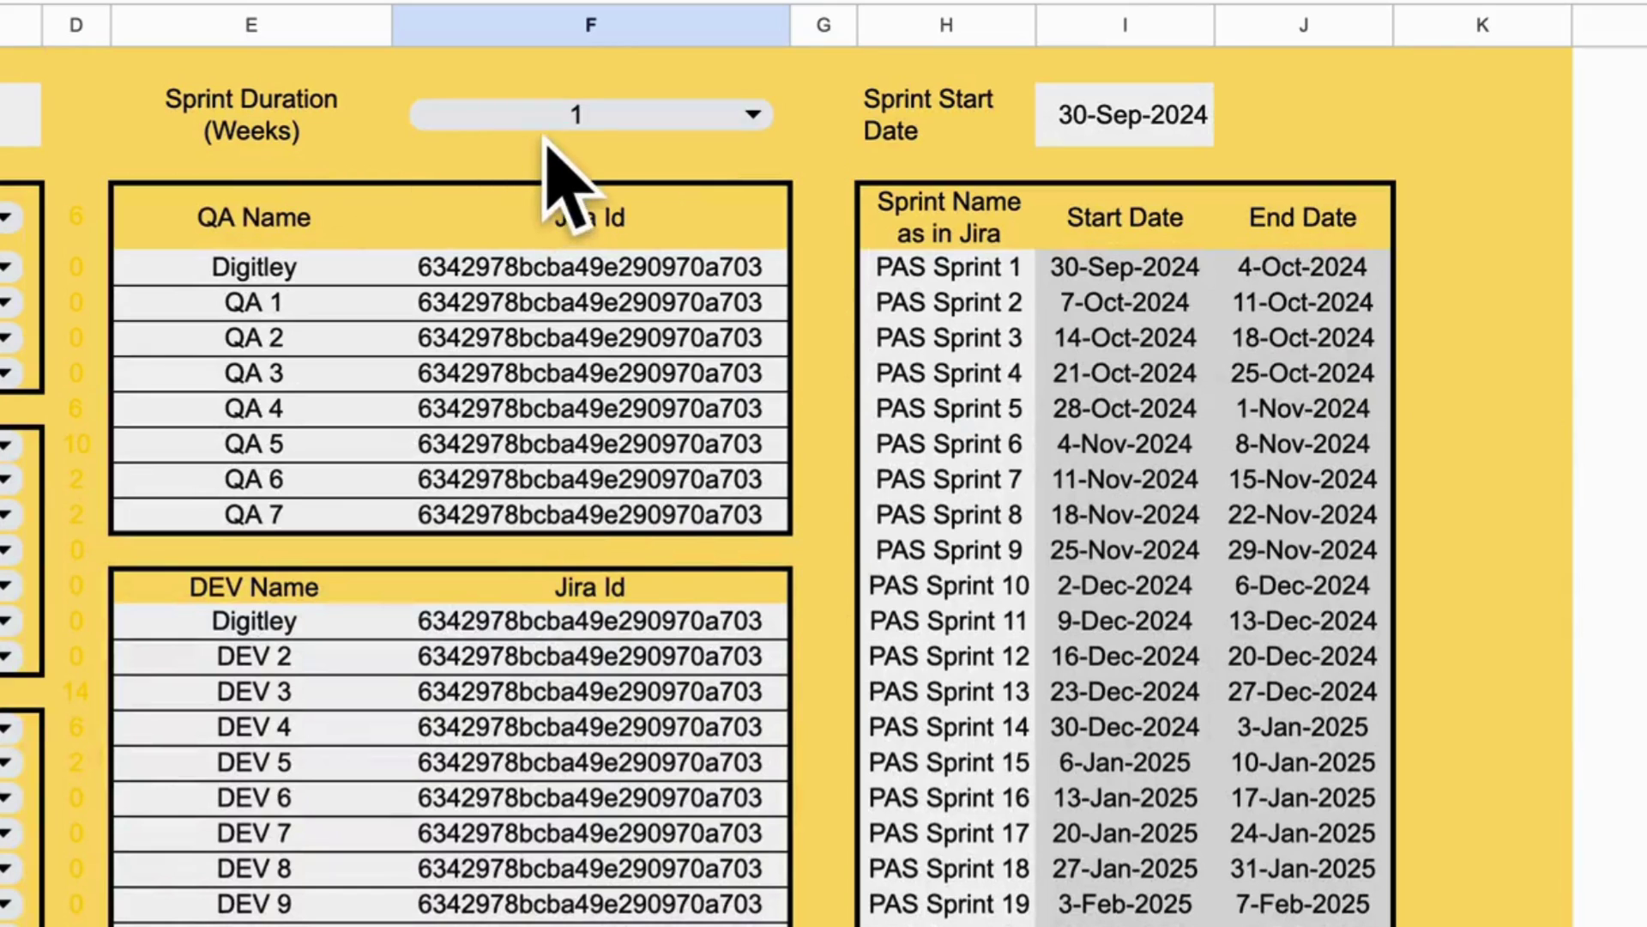
# Choose a 2-week Sprint Duration and keep the Sprint Start Date at 30-Sep-2024
pyautogui.click(552, 124)
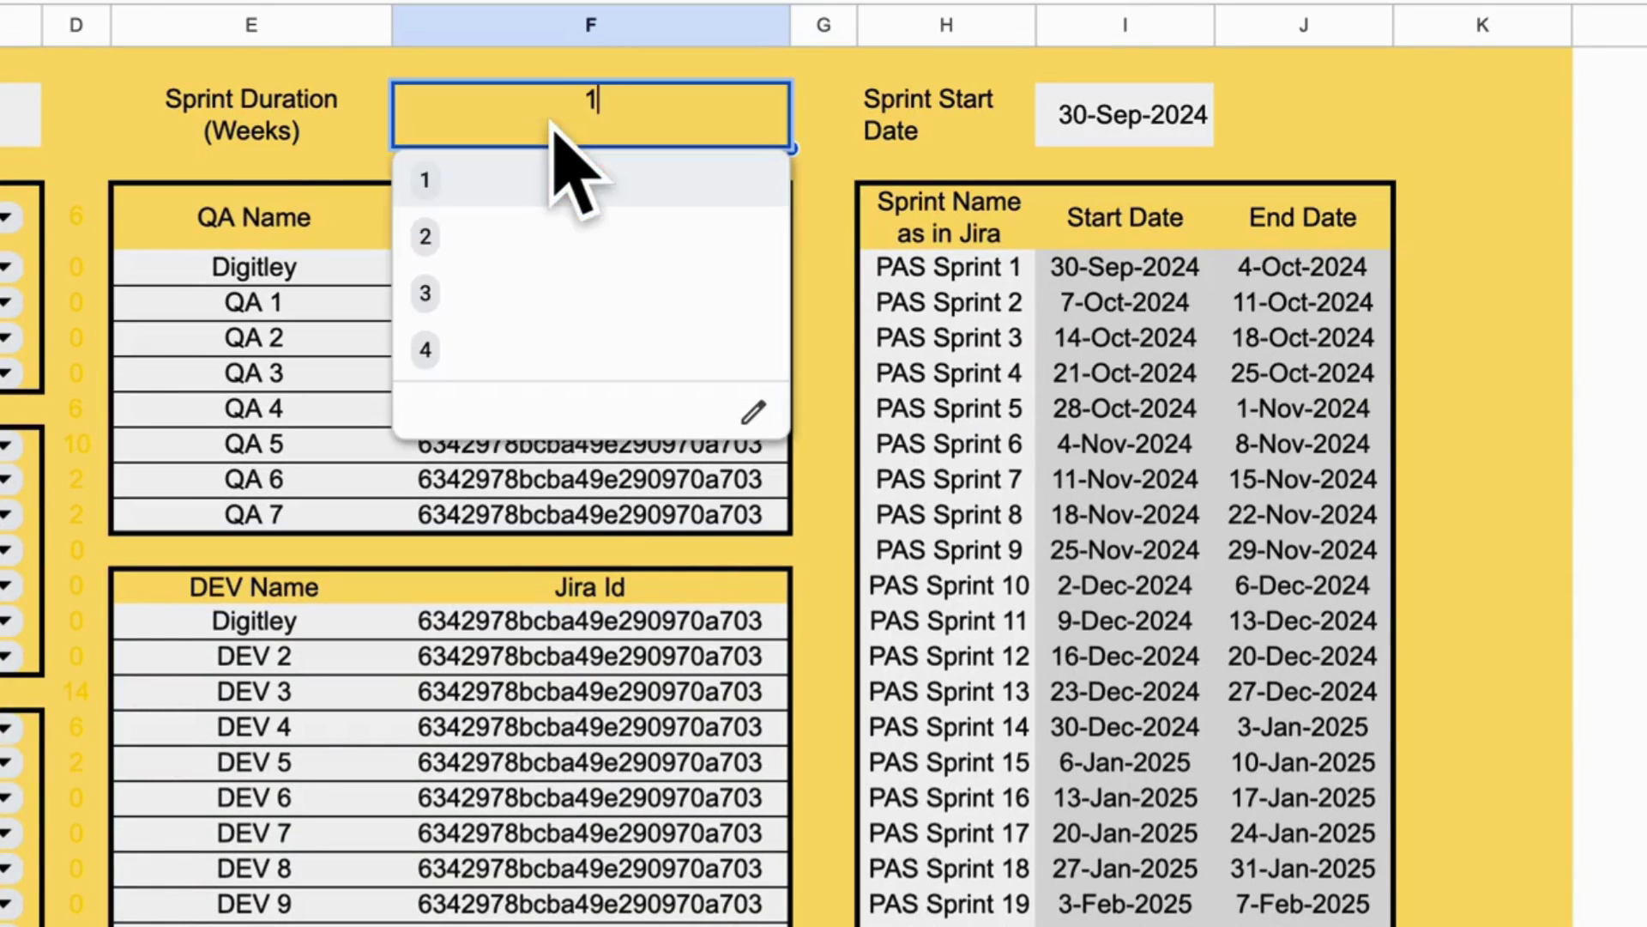
pyautogui.click(493, 244)
pyautogui.doubleClick(1103, 92)
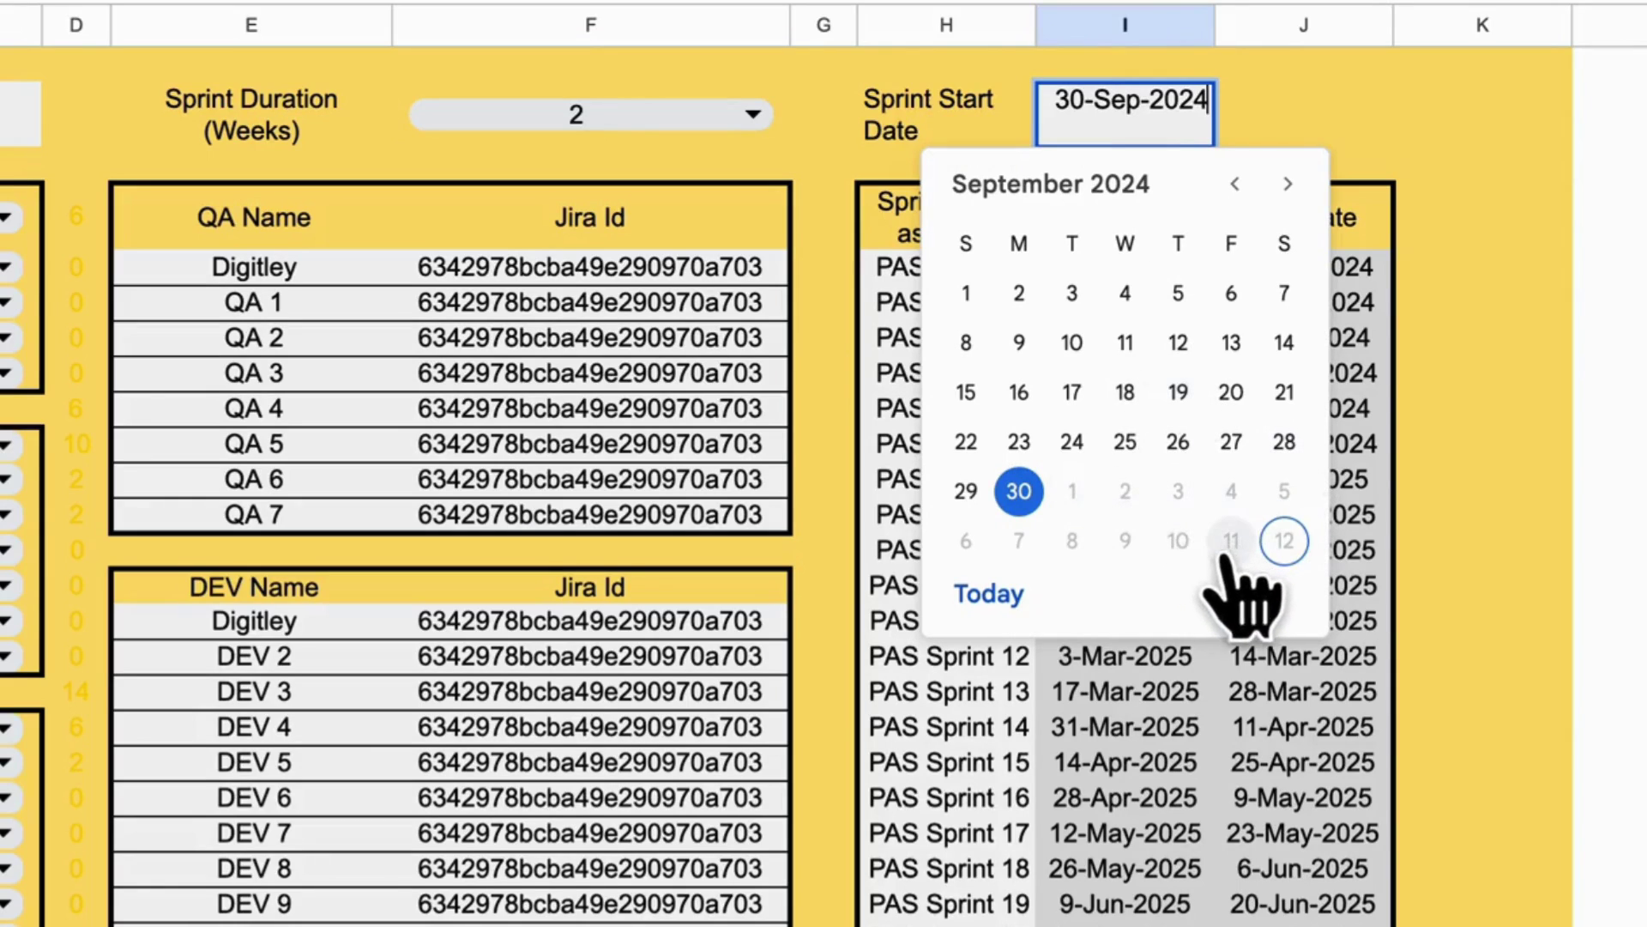
pyautogui.click(1347, 111)
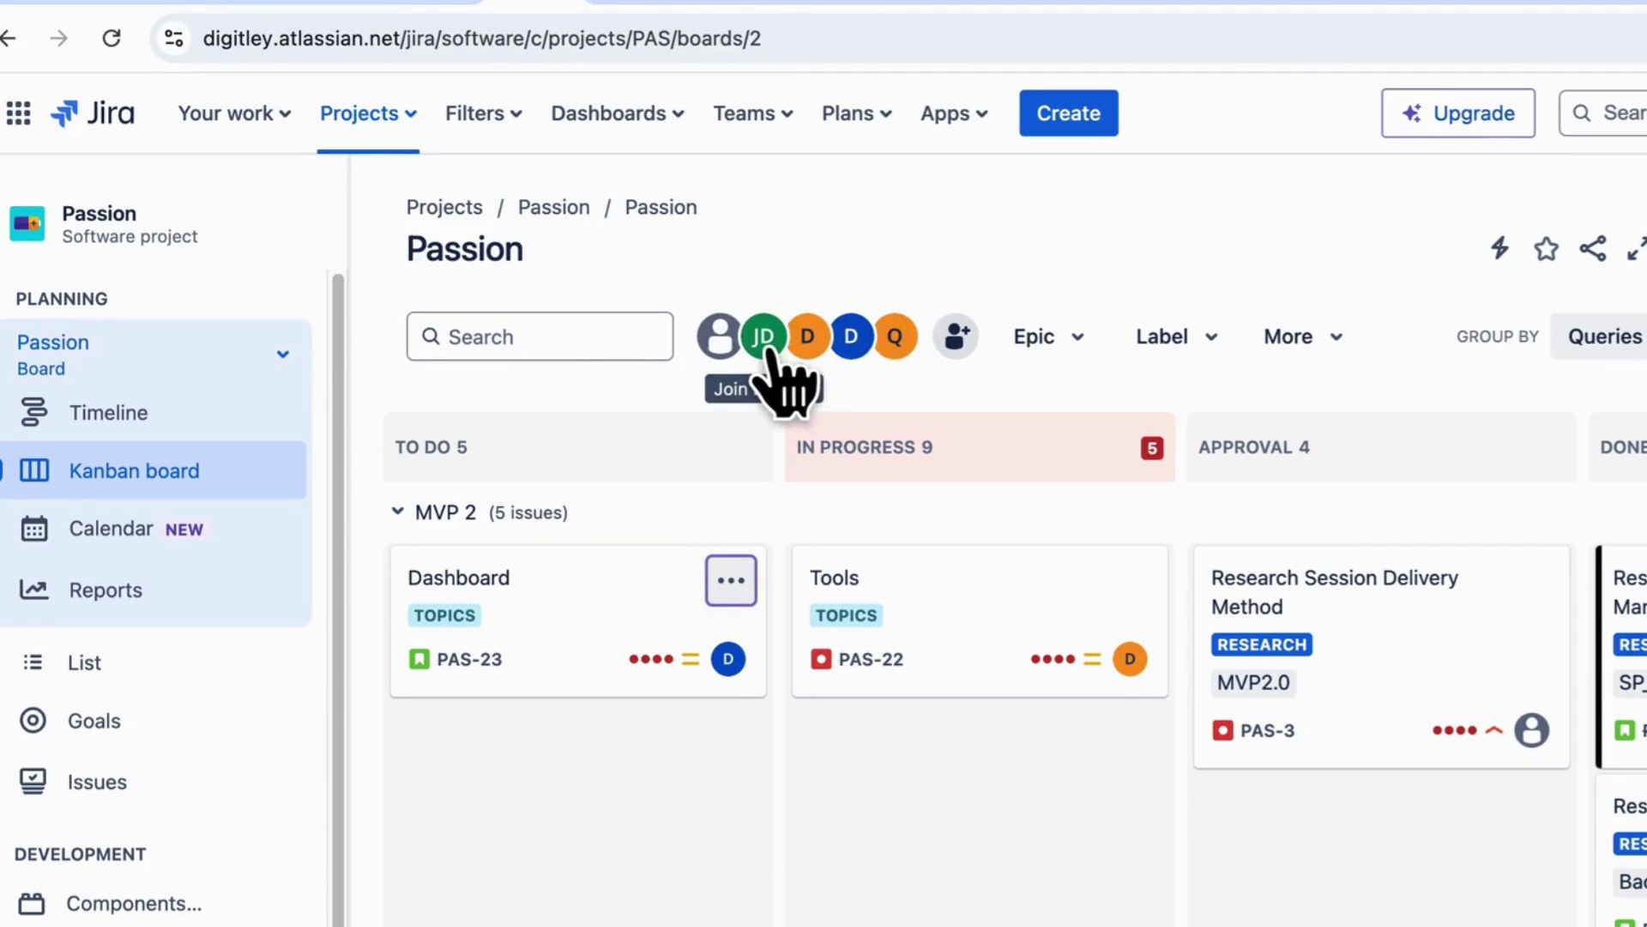
# Filter the Passion board to one assignee, select their account id in the URL, then the QA names
pyautogui.click(764, 343)
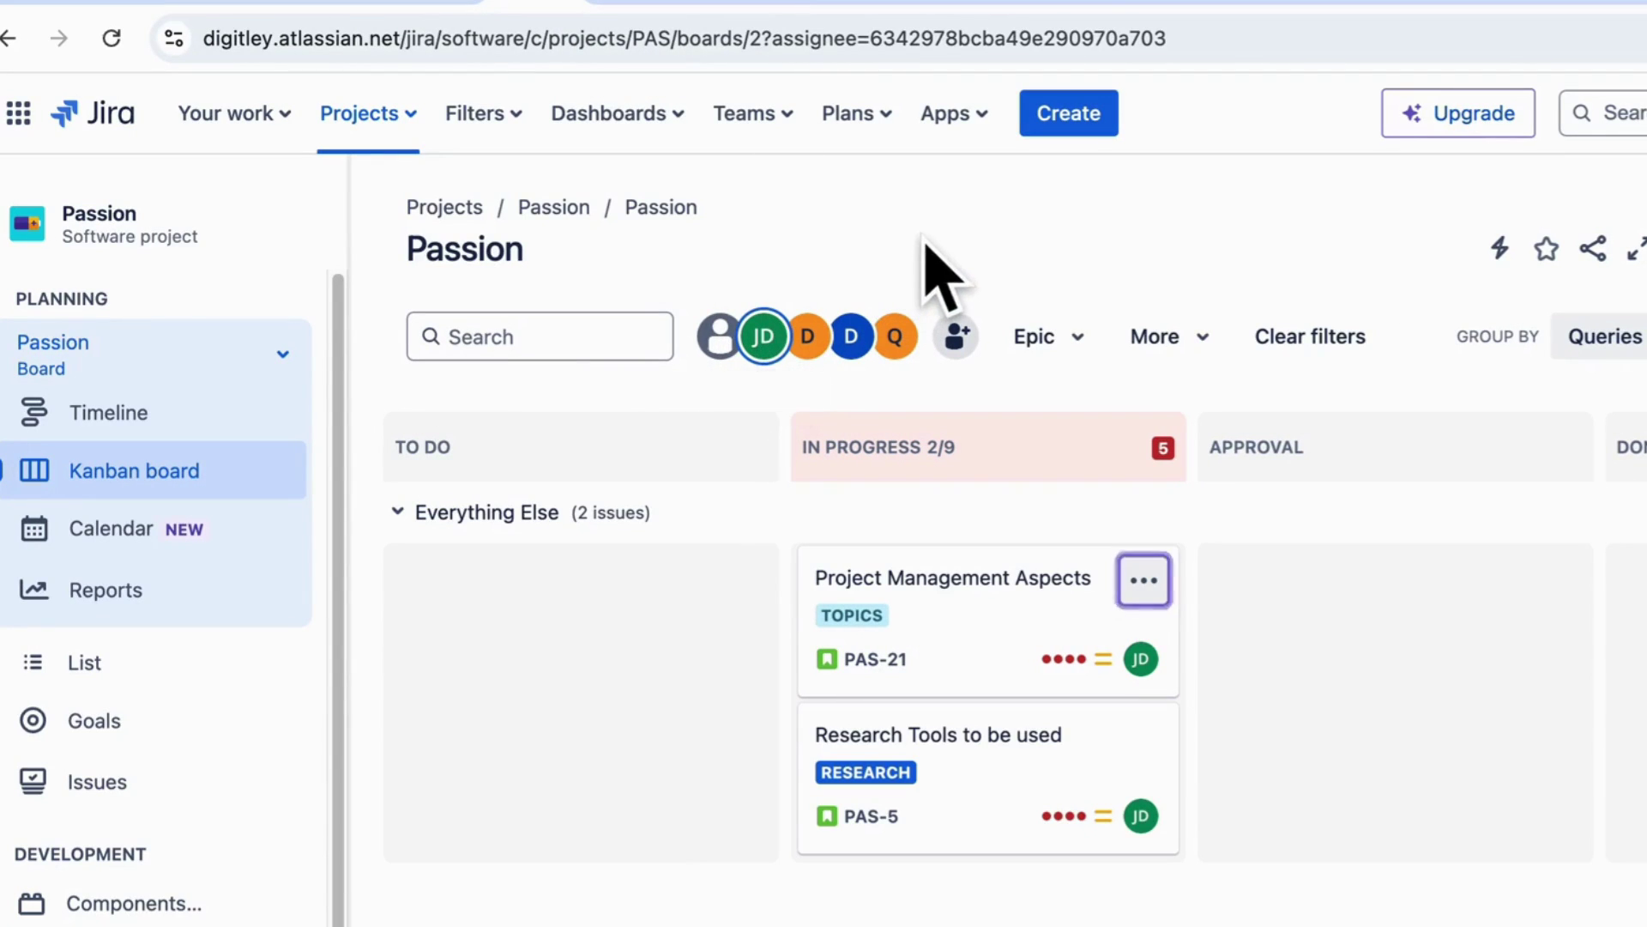
pyautogui.moveTo(870, 37); pyautogui.dragTo(1225, 55)
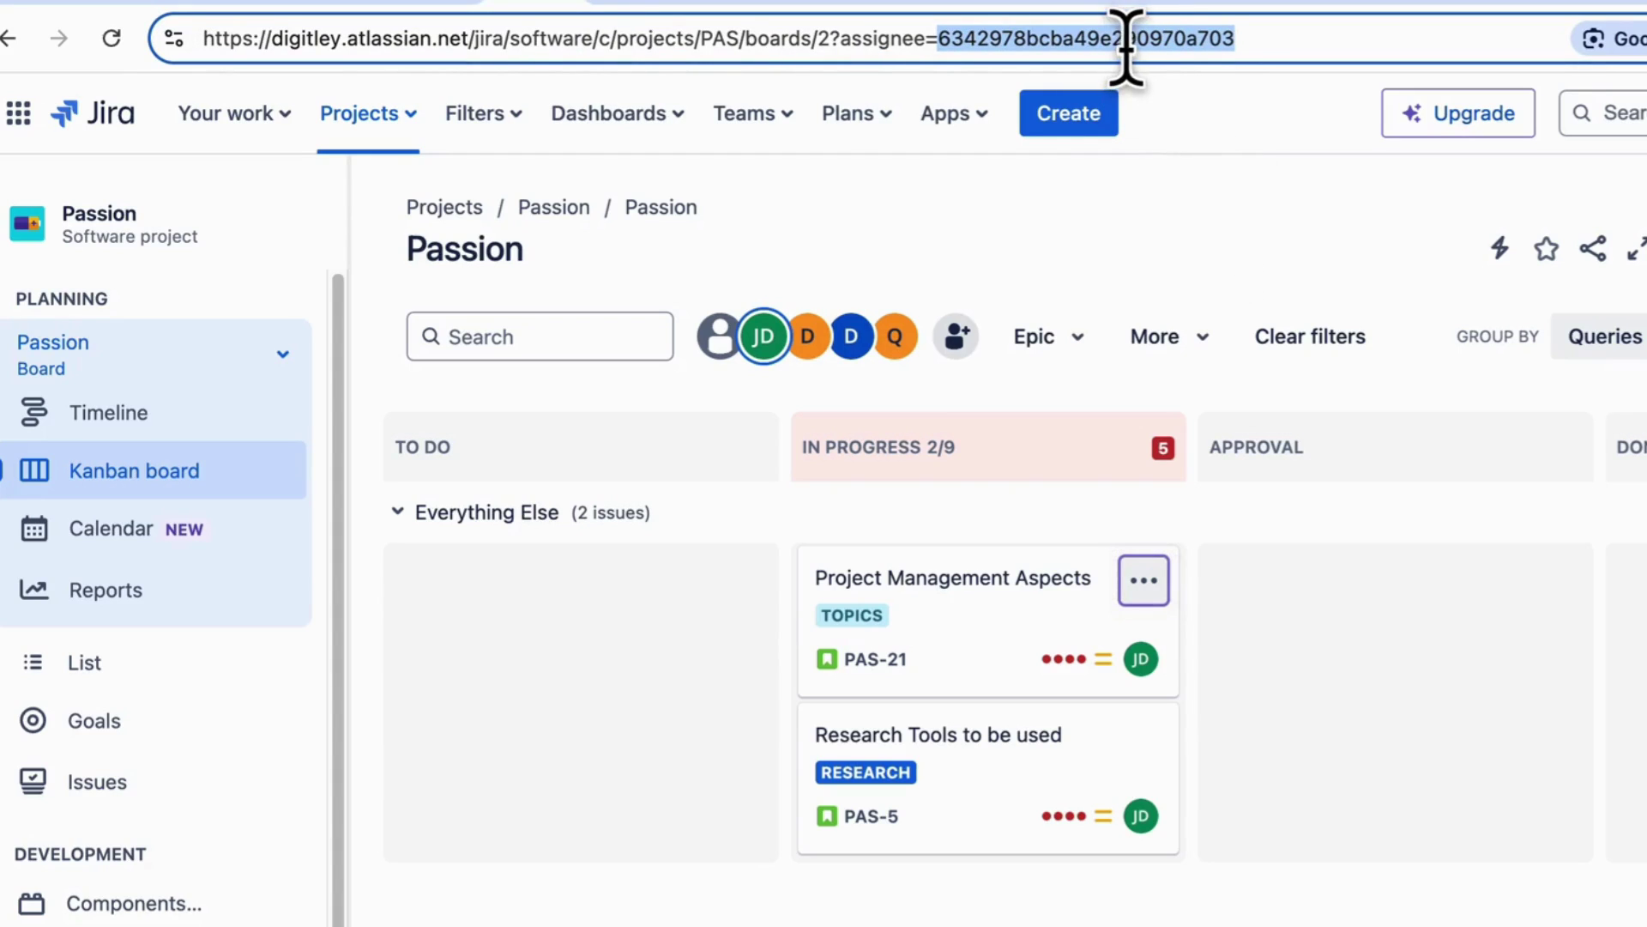
pyautogui.moveTo(611, 323); pyautogui.dragTo(635, 470)
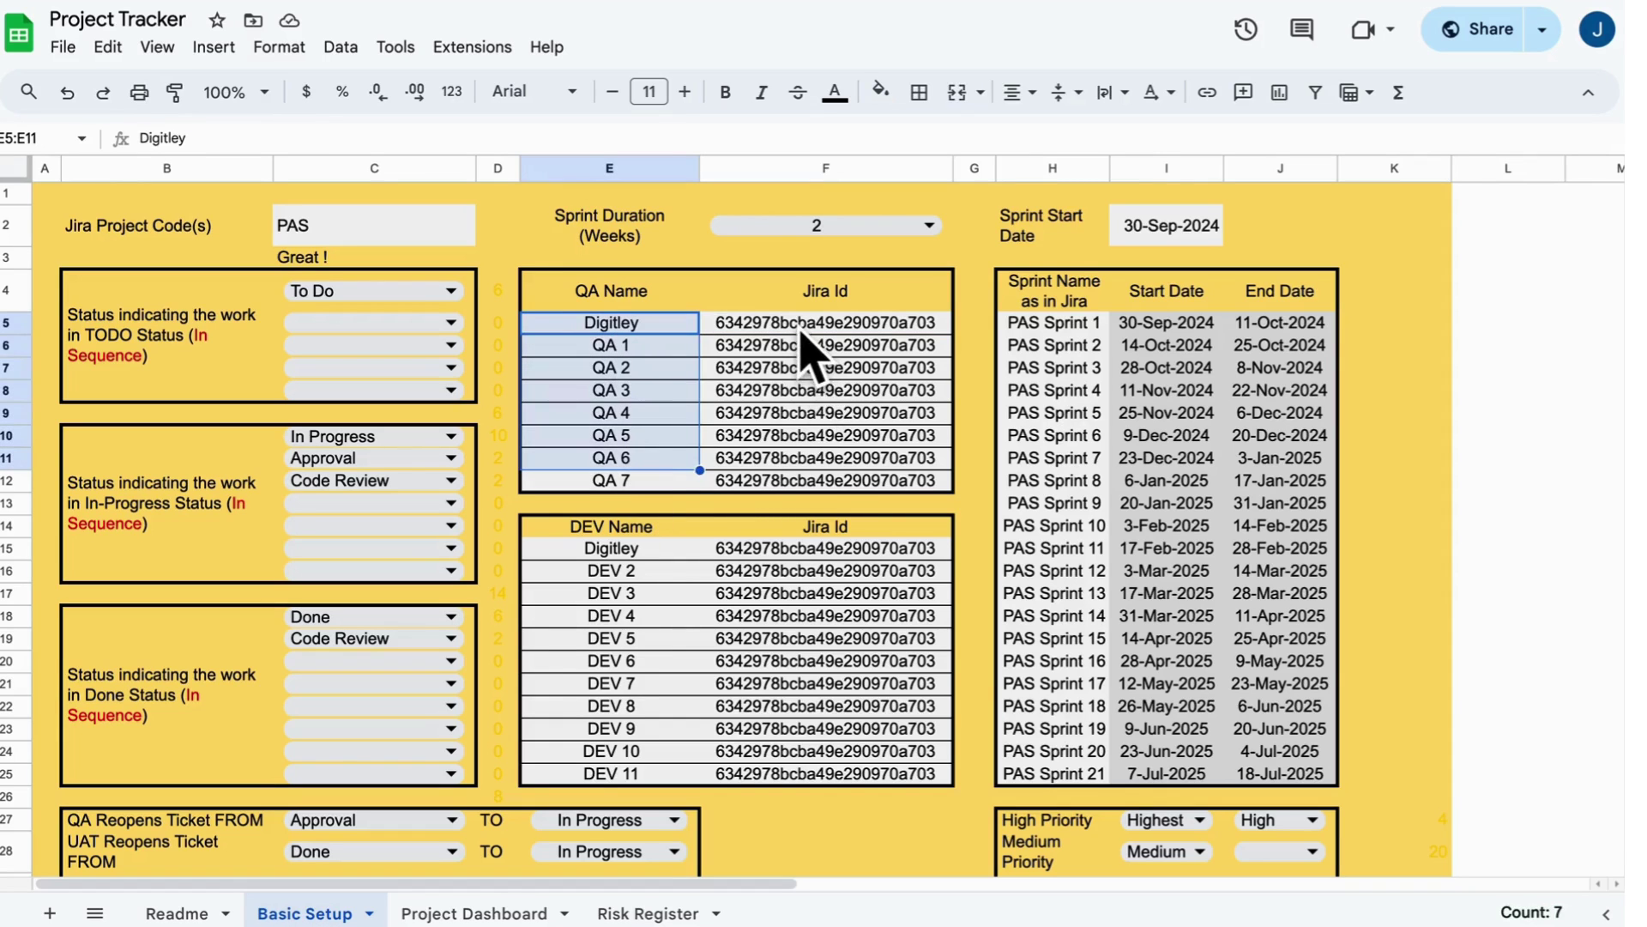
pyautogui.moveTo(800, 329); pyautogui.dragTo(828, 478)
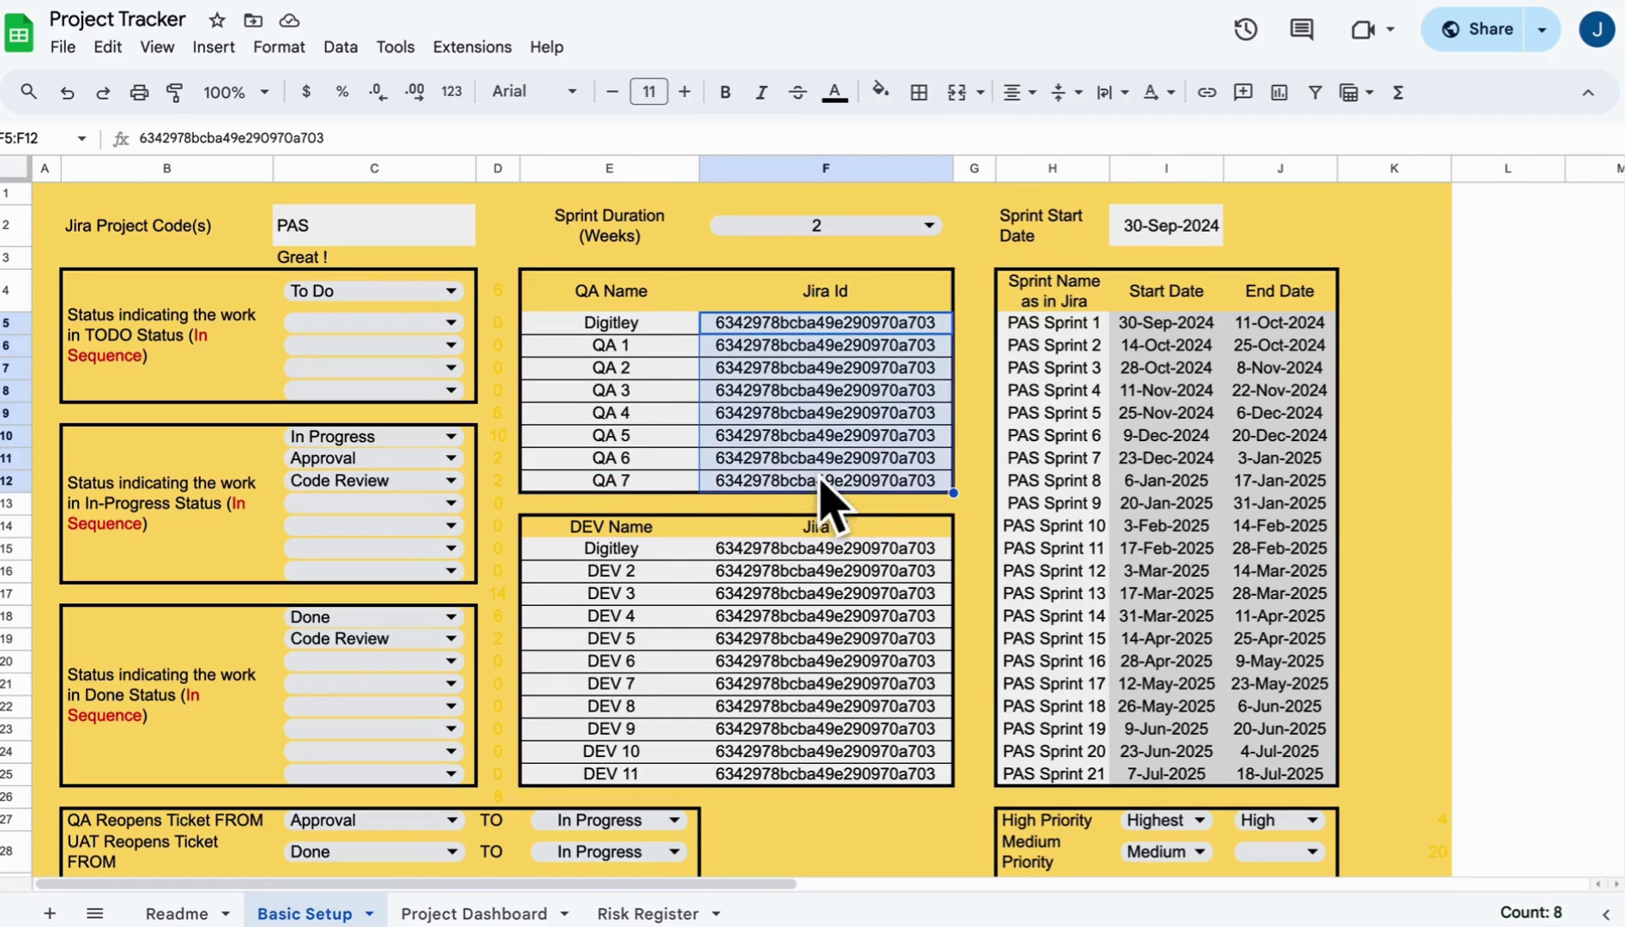
pyautogui.click(791, 646)
pyautogui.moveTo(616, 555); pyautogui.dragTo(635, 745)
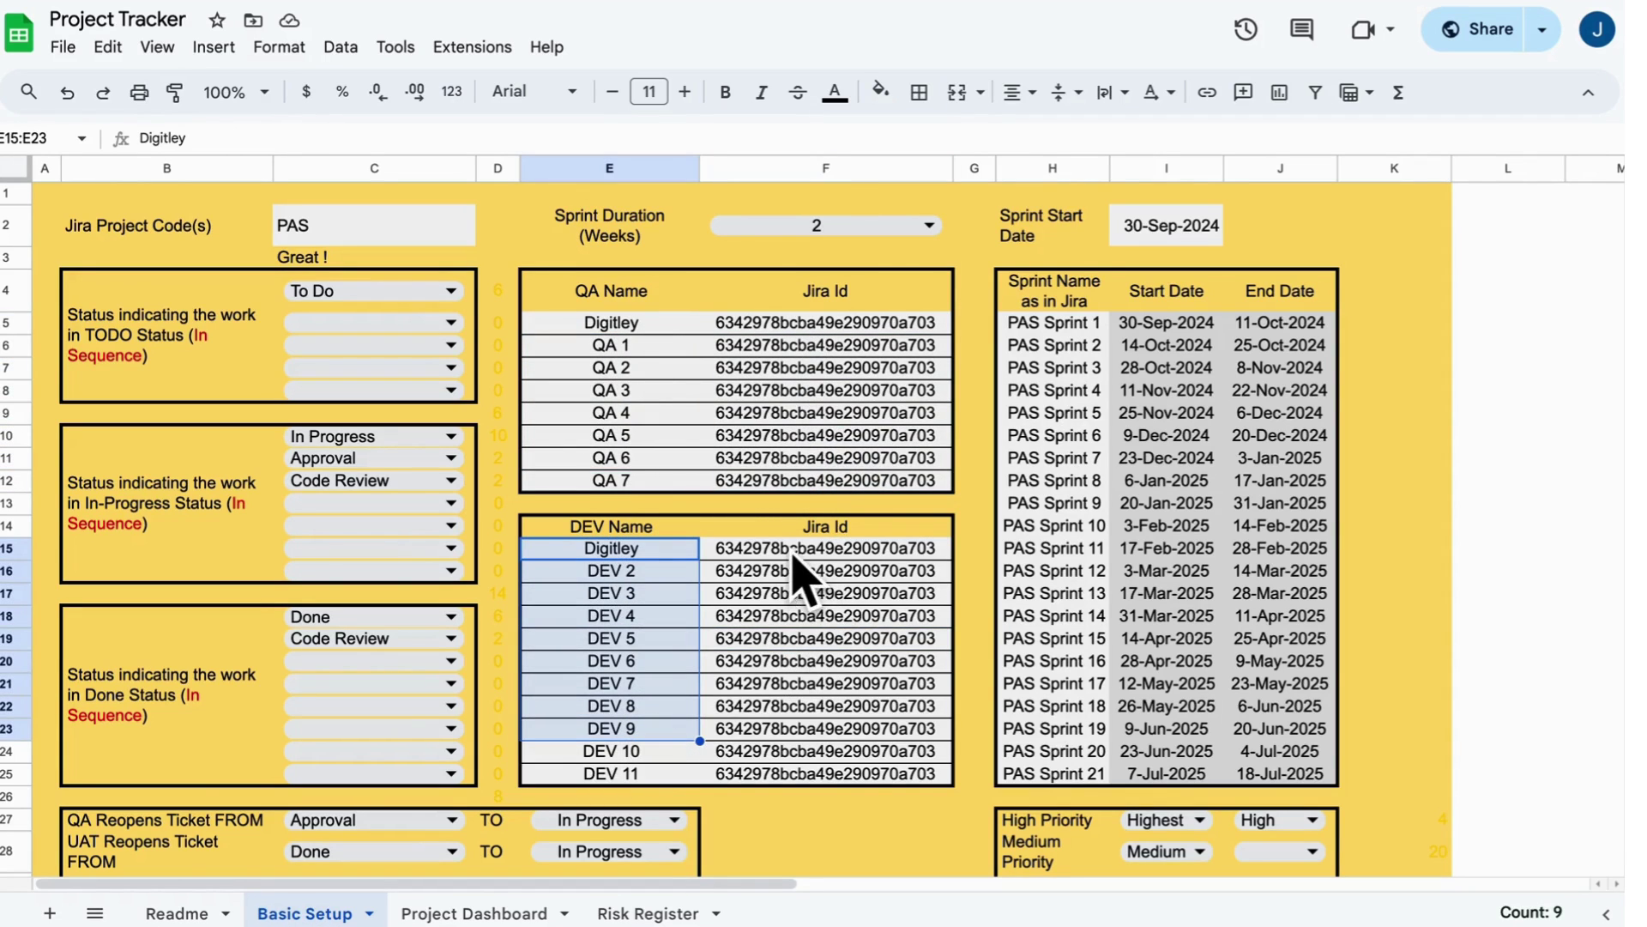
pyautogui.click(785, 683)
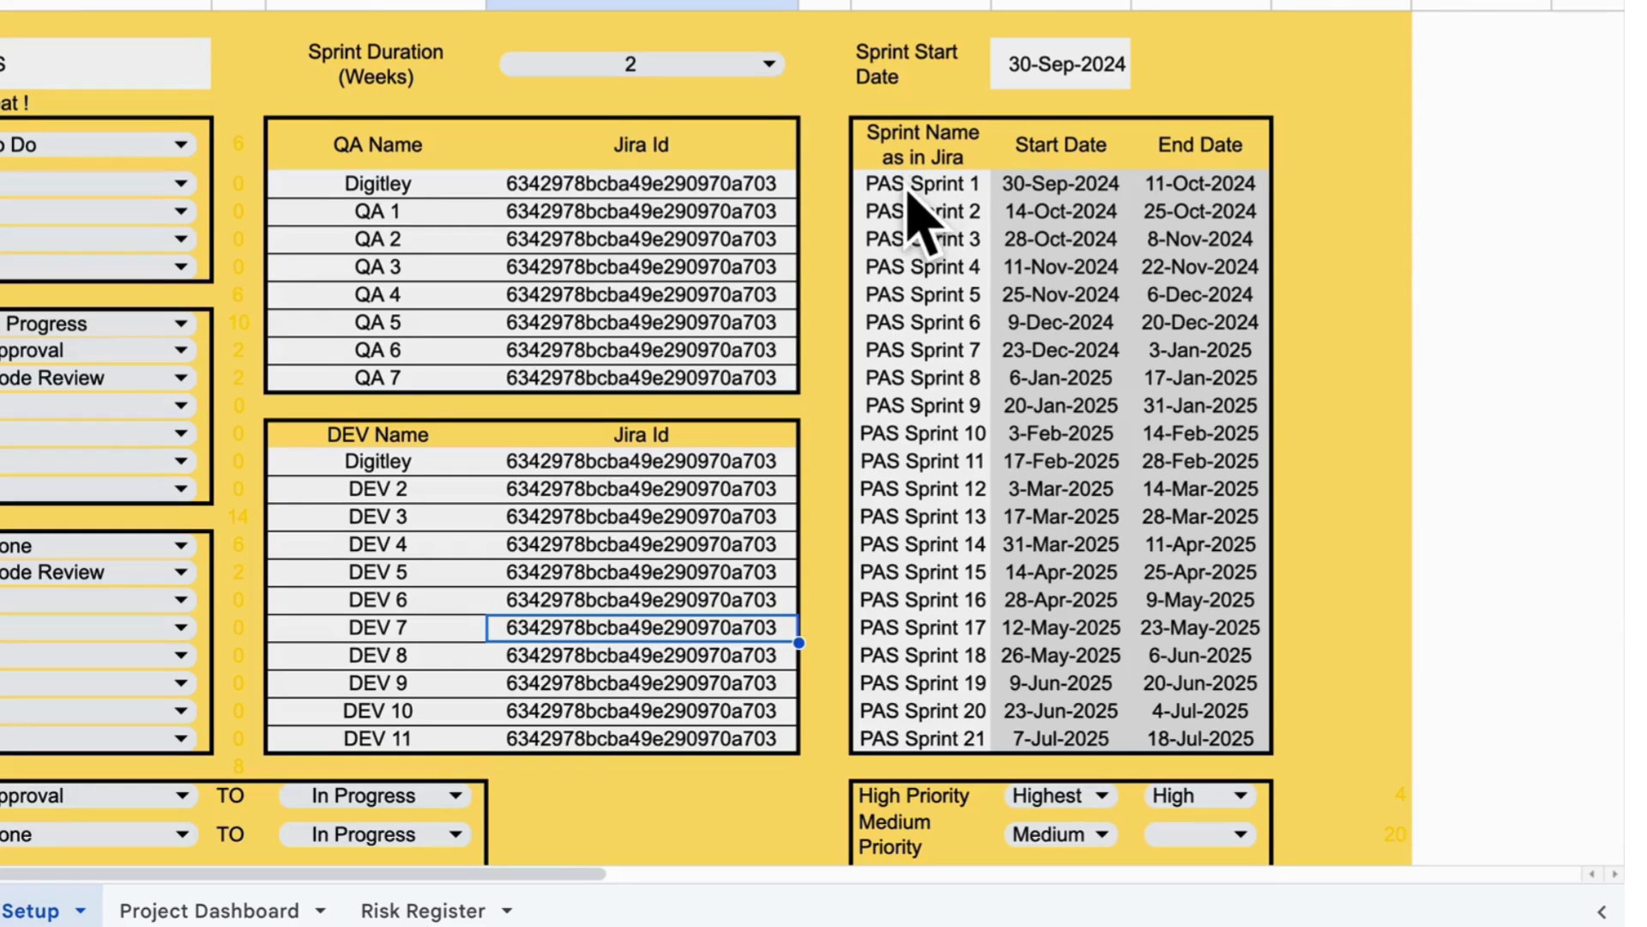
pyautogui.click(922, 219)
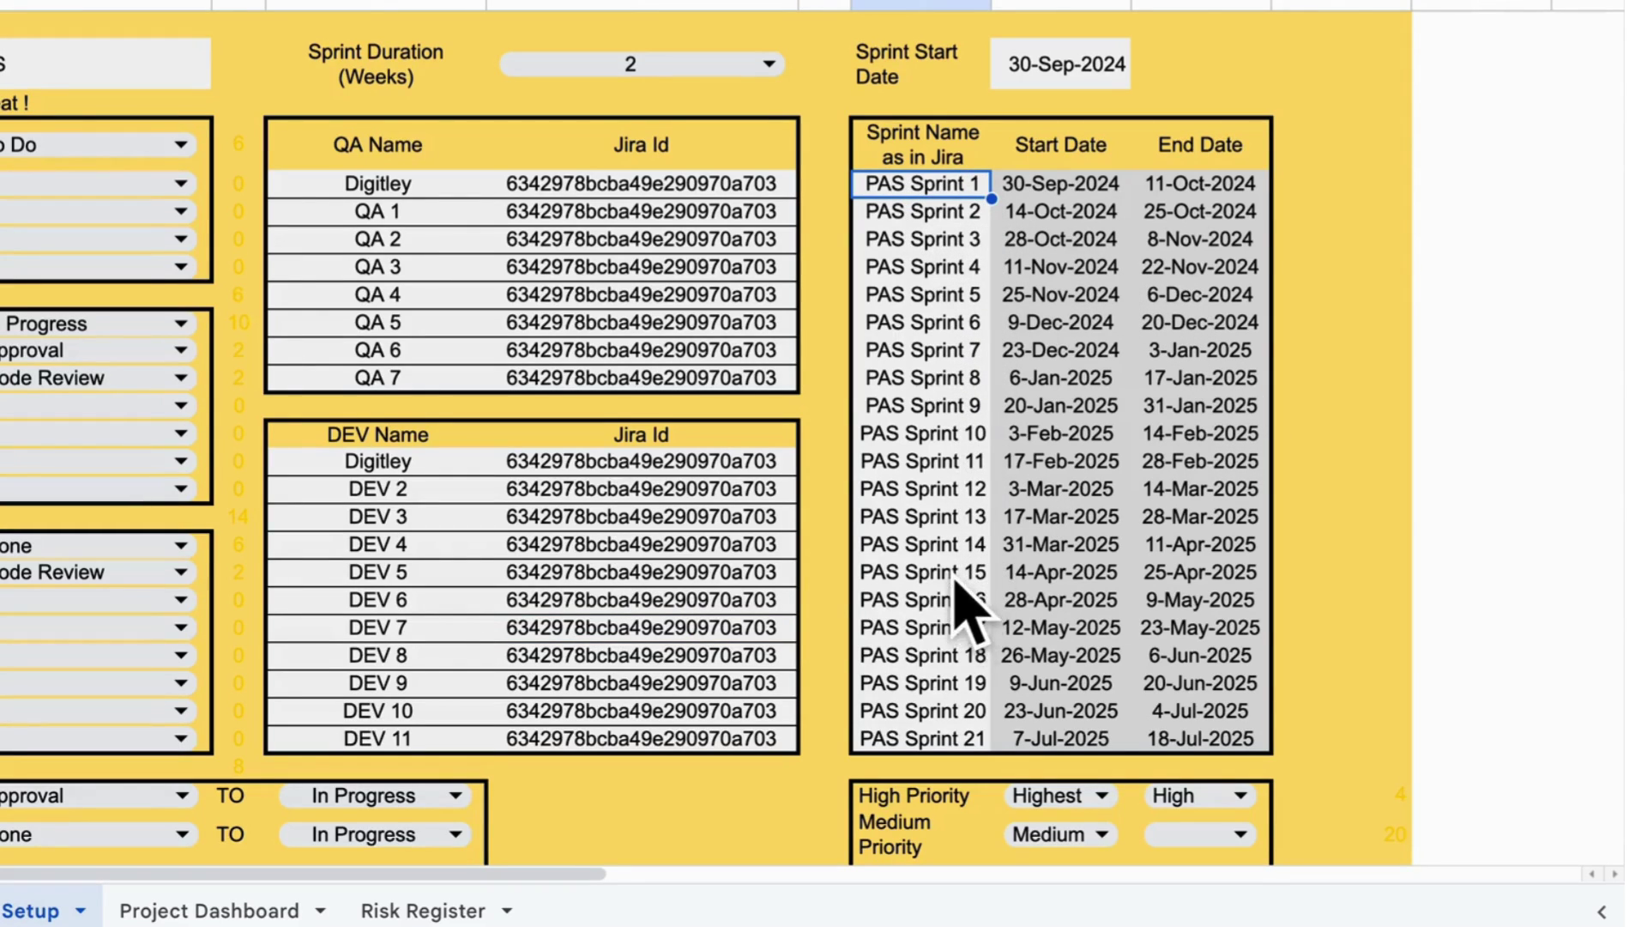
pyautogui.scroll(-3, 978, 729)
pyautogui.click(780, 506)
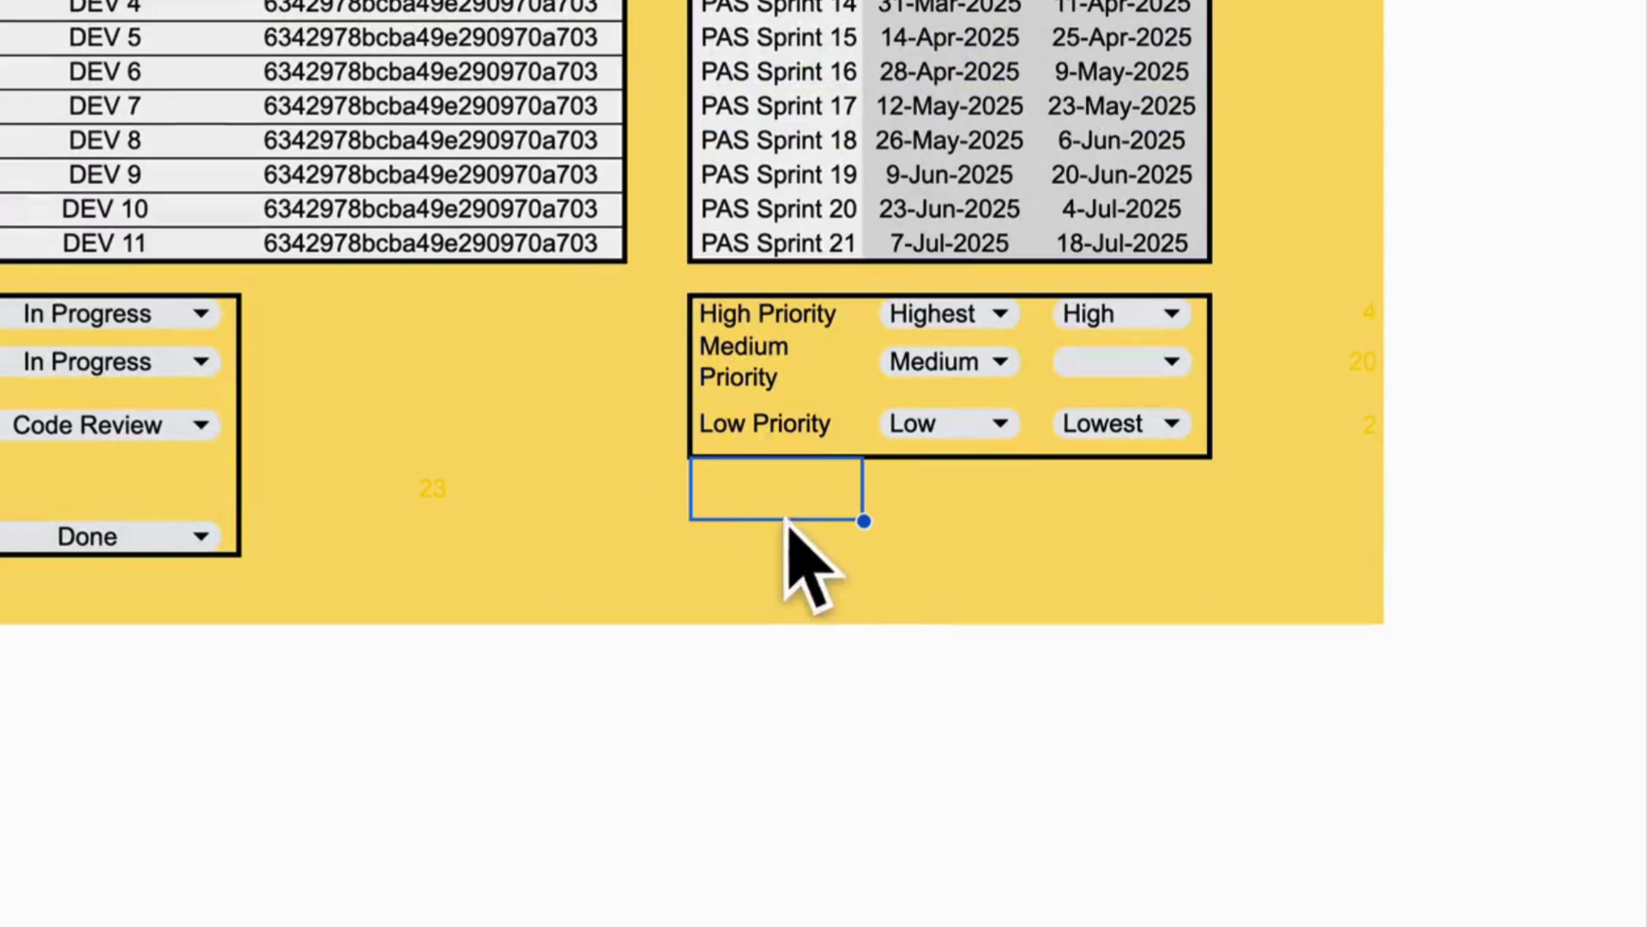
pyautogui.click(974, 316)
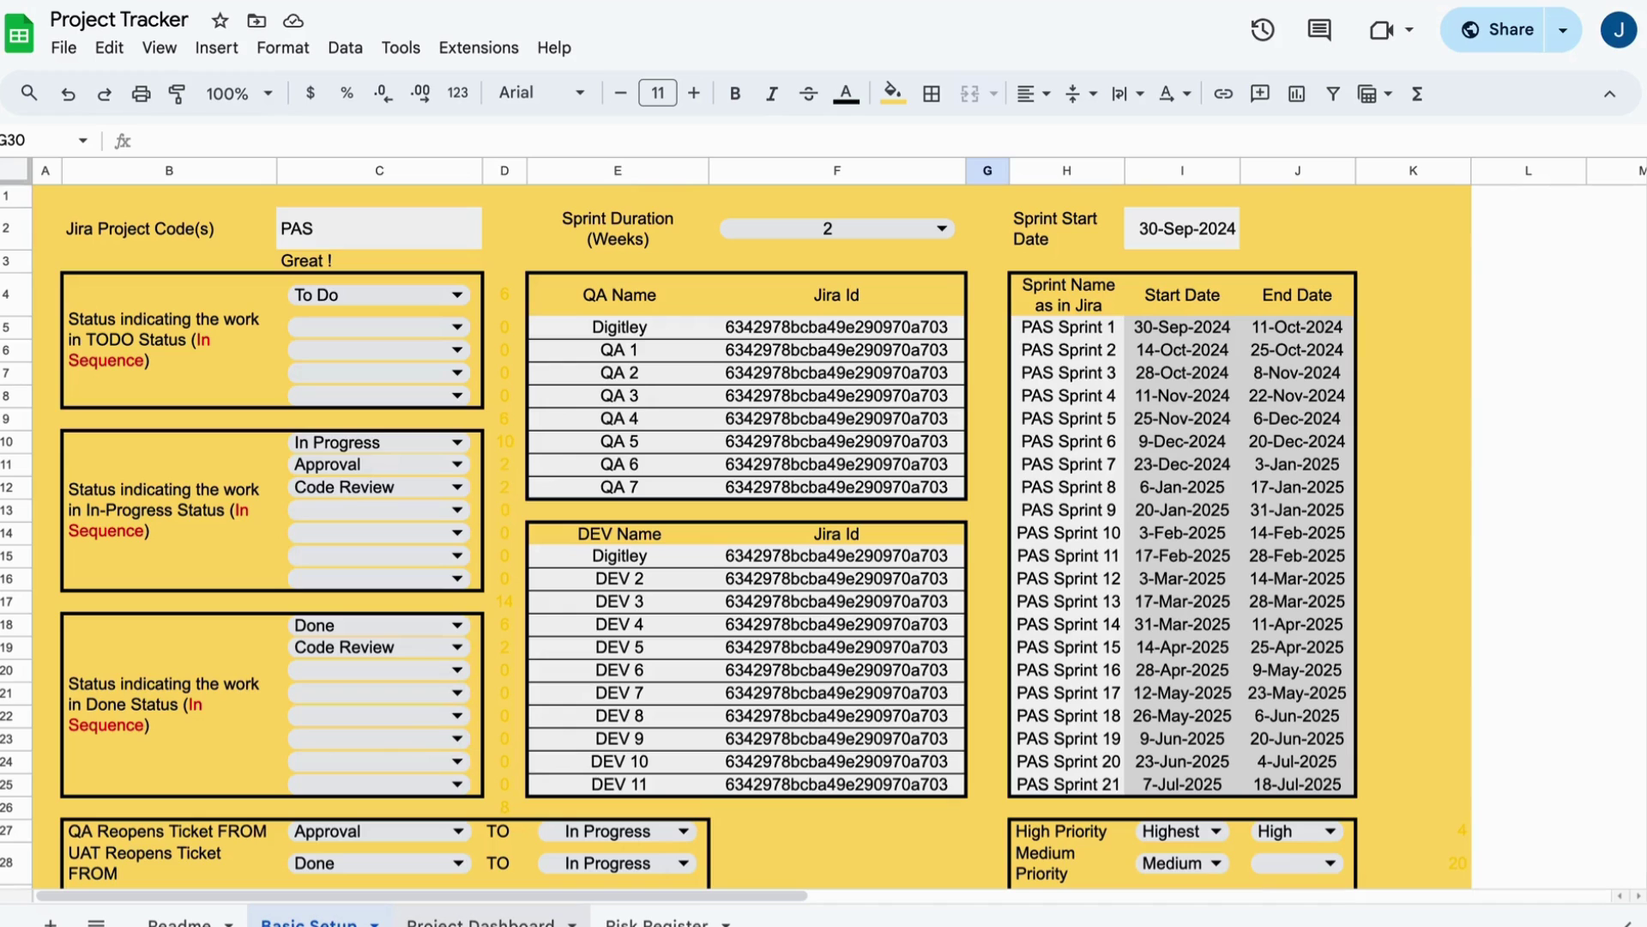
# Scroll through the Project Dashboard's gauges, KPIs and performance charts
pyautogui.click(481, 921)
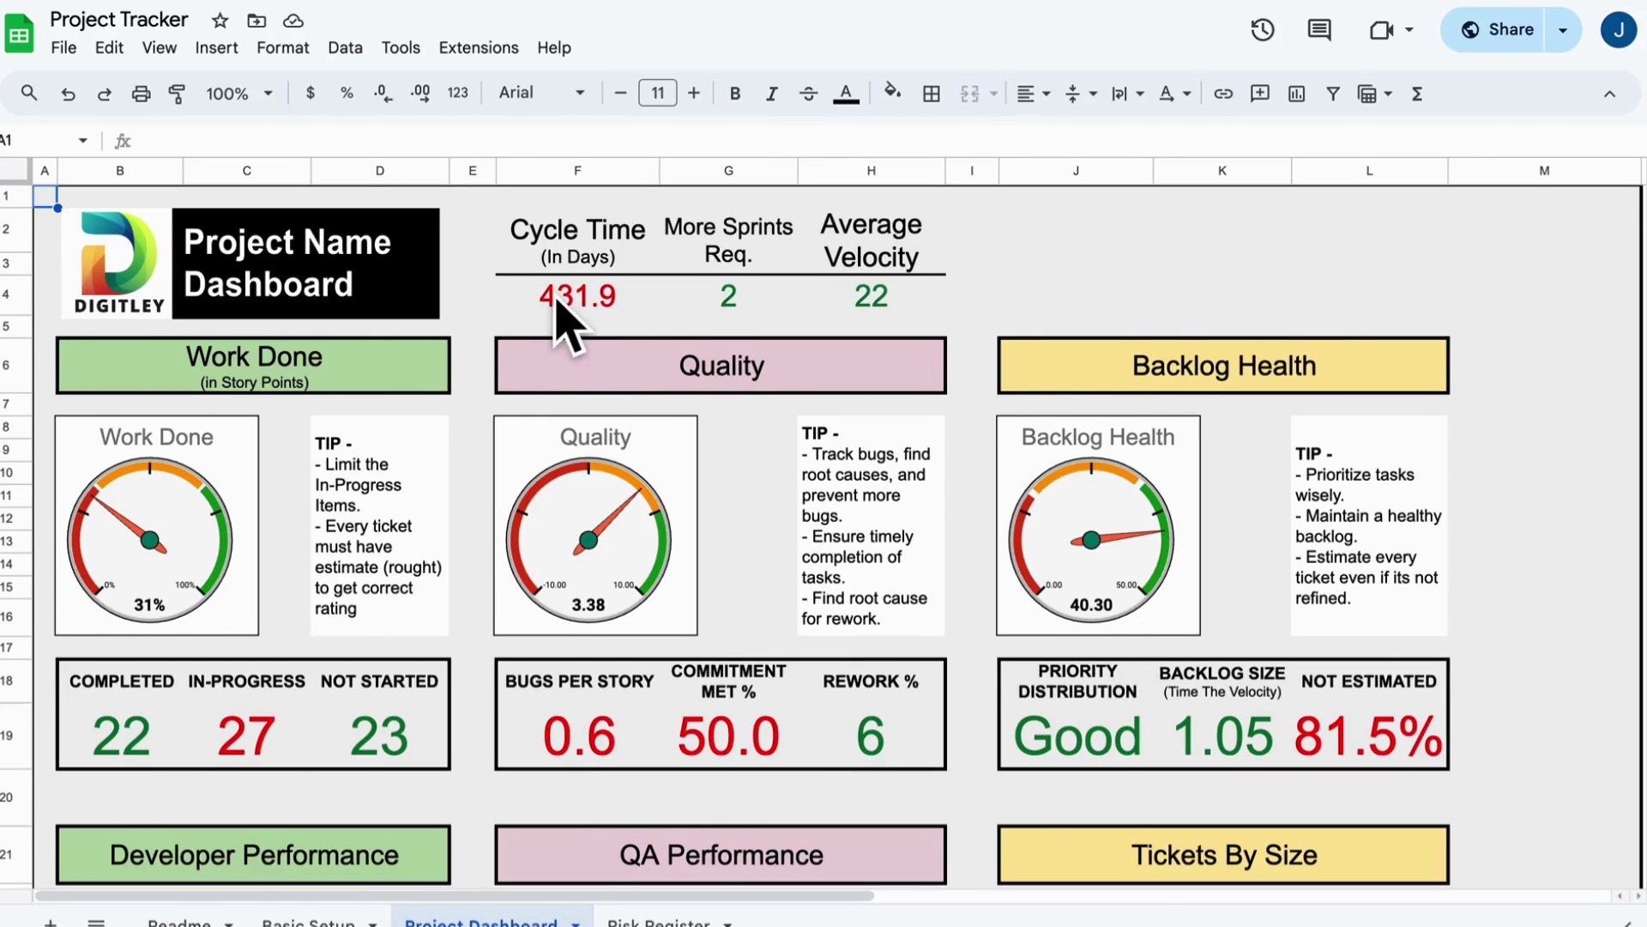
pyautogui.scroll(-6, 919, 655)
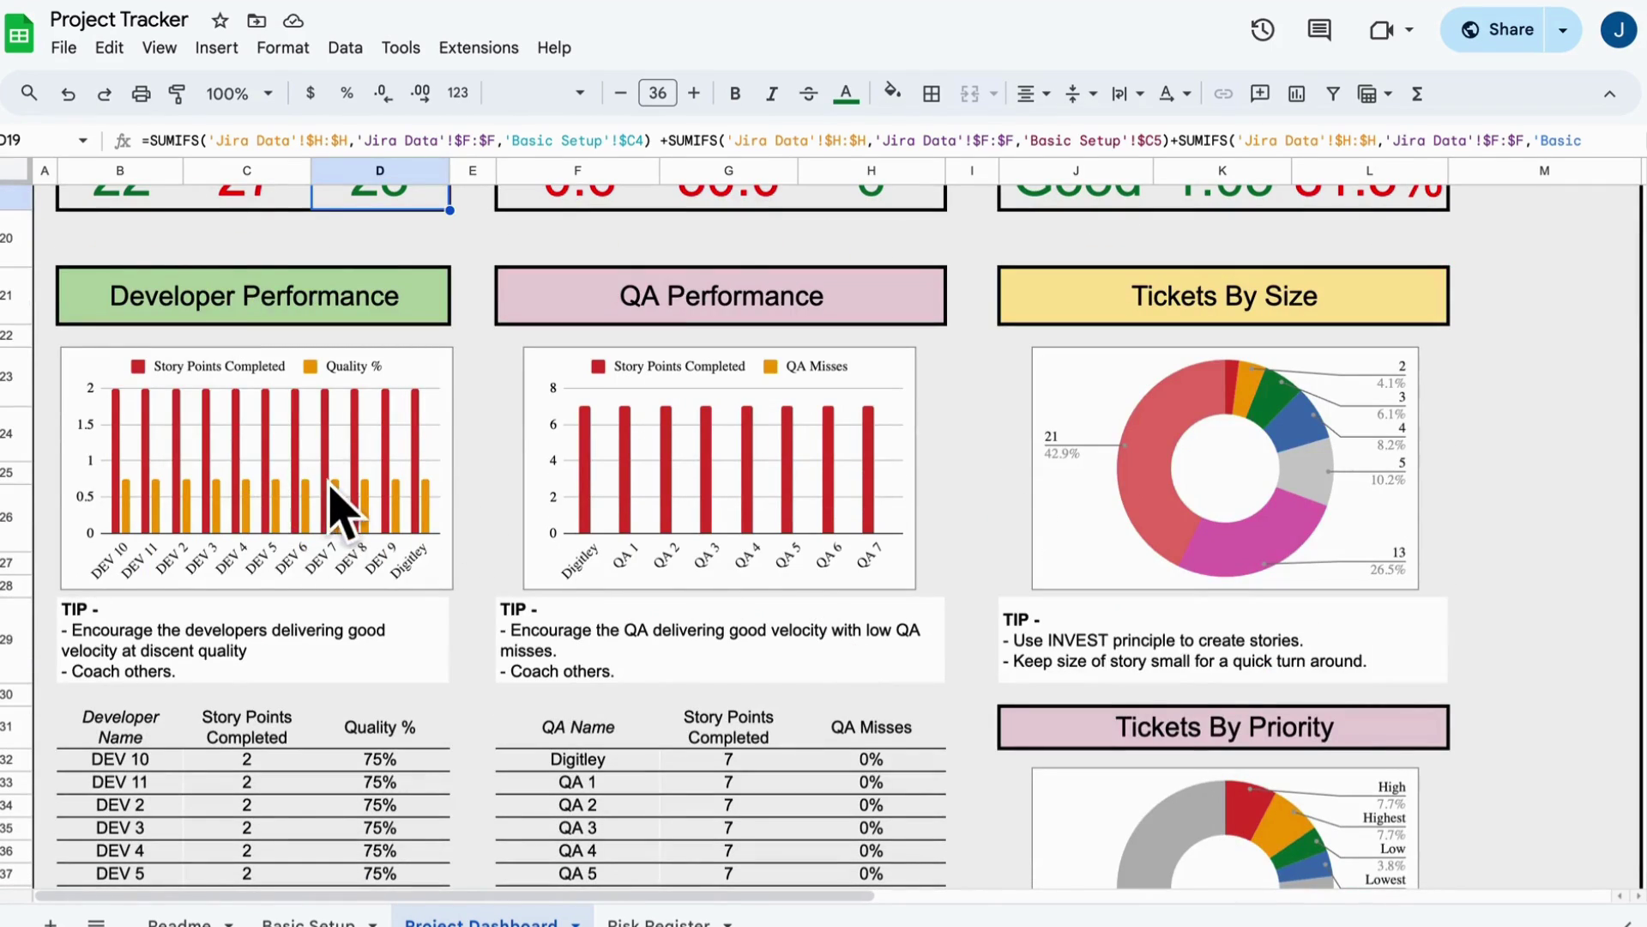
pyautogui.scroll(-1, 673, 407)
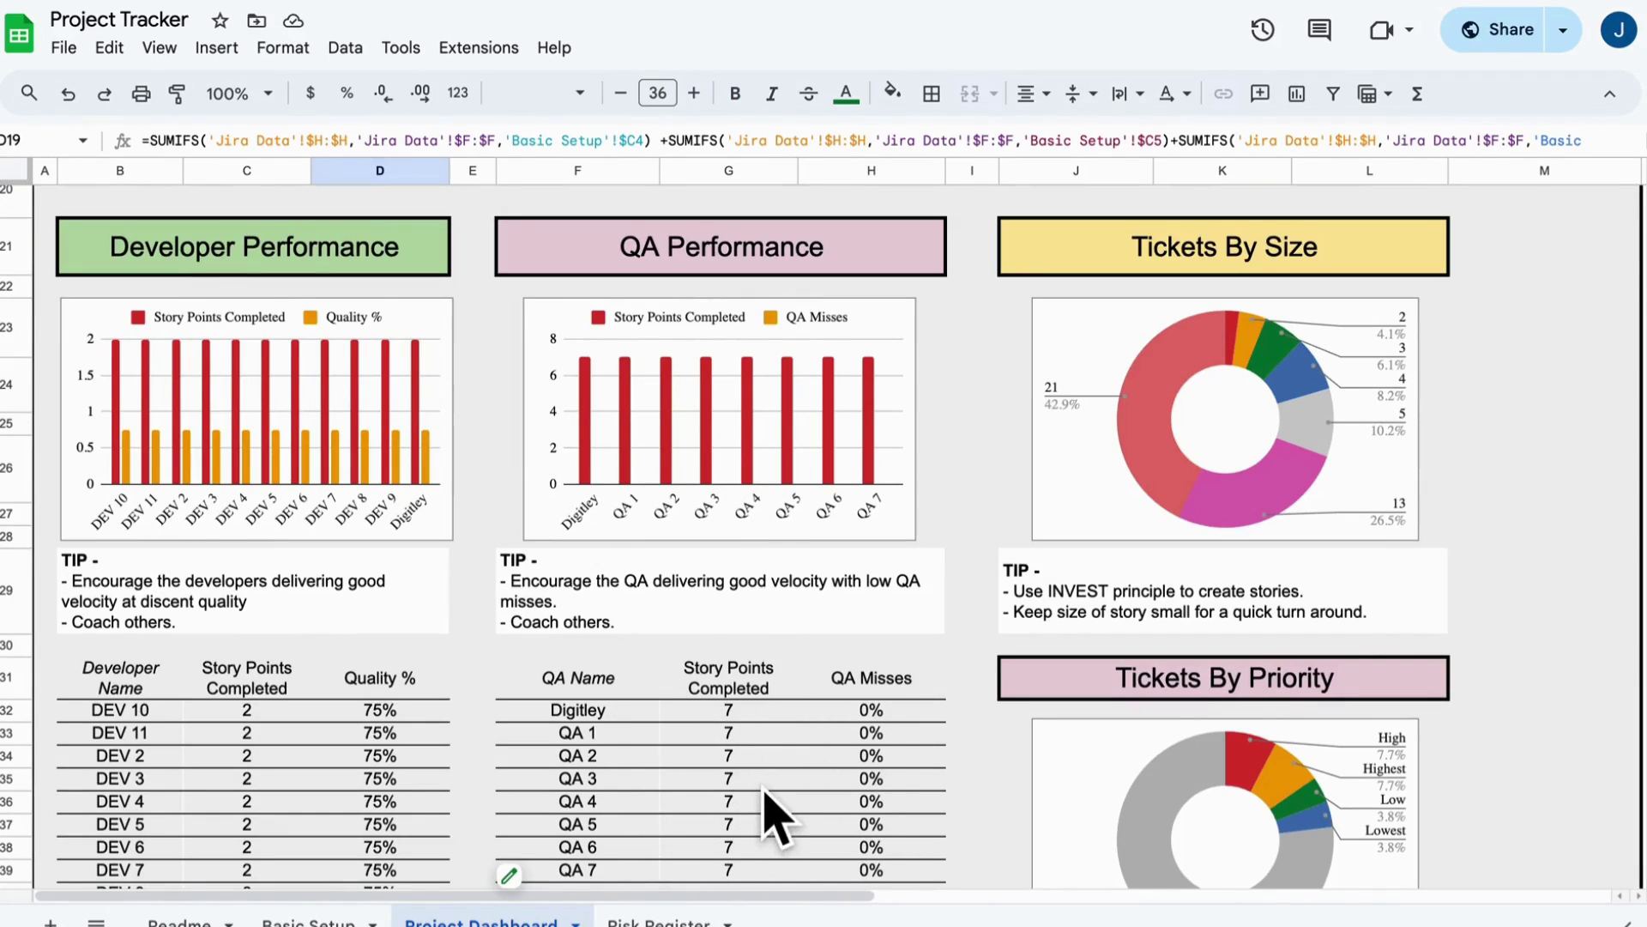
pyautogui.scroll(-3, 776, 817)
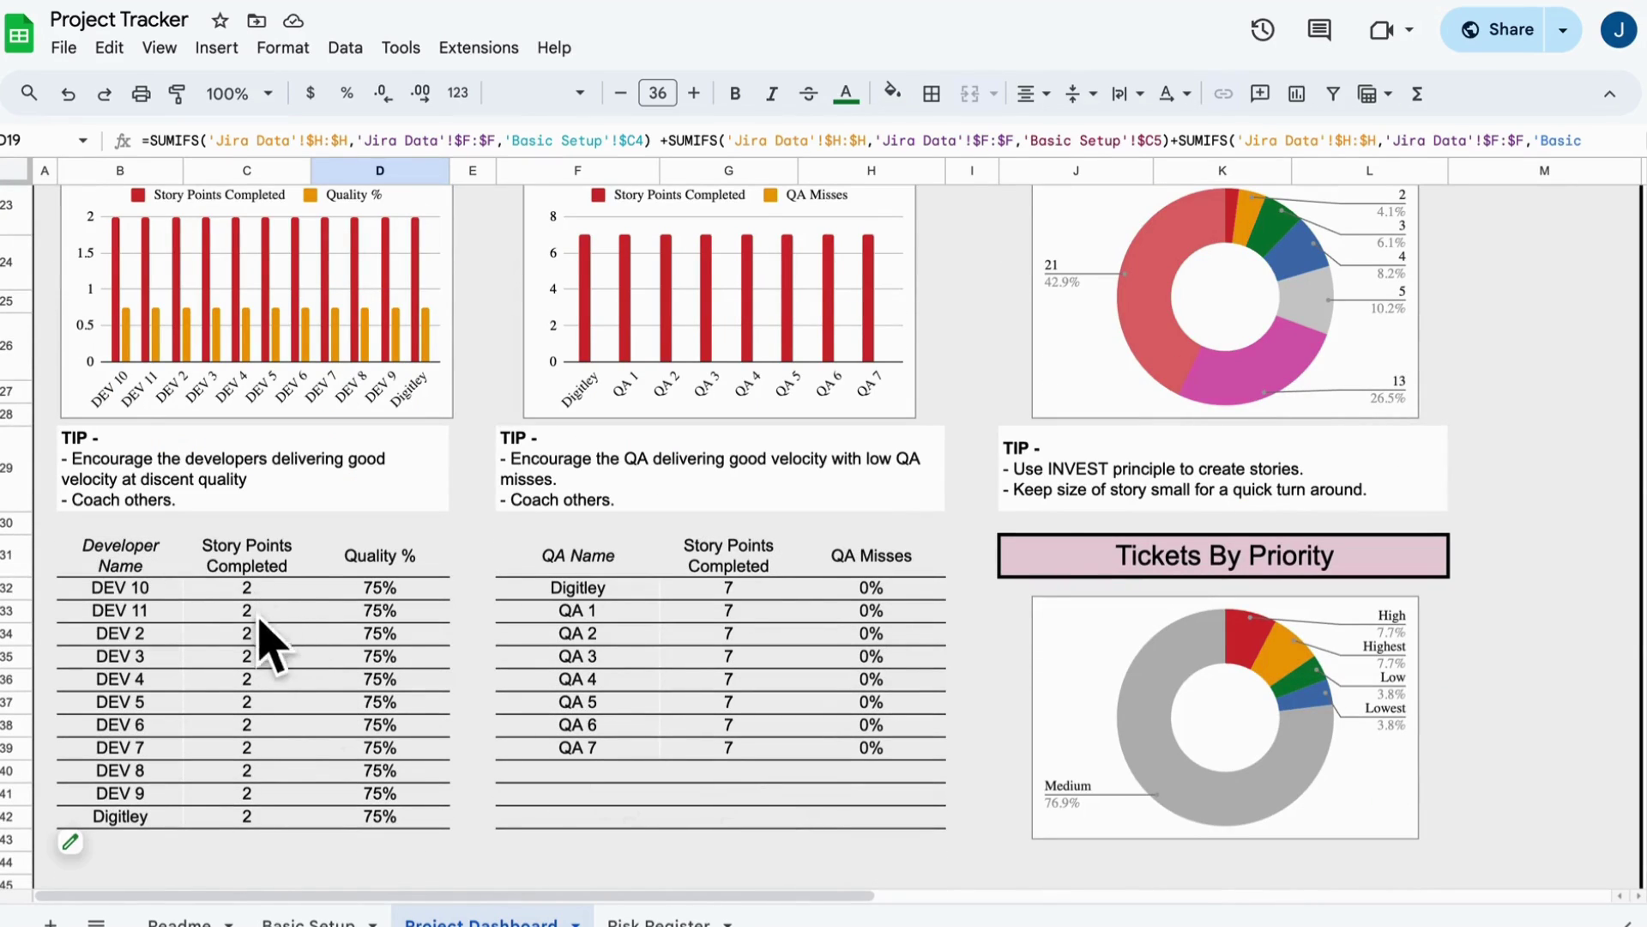
pyautogui.scroll(6, 1061, 549)
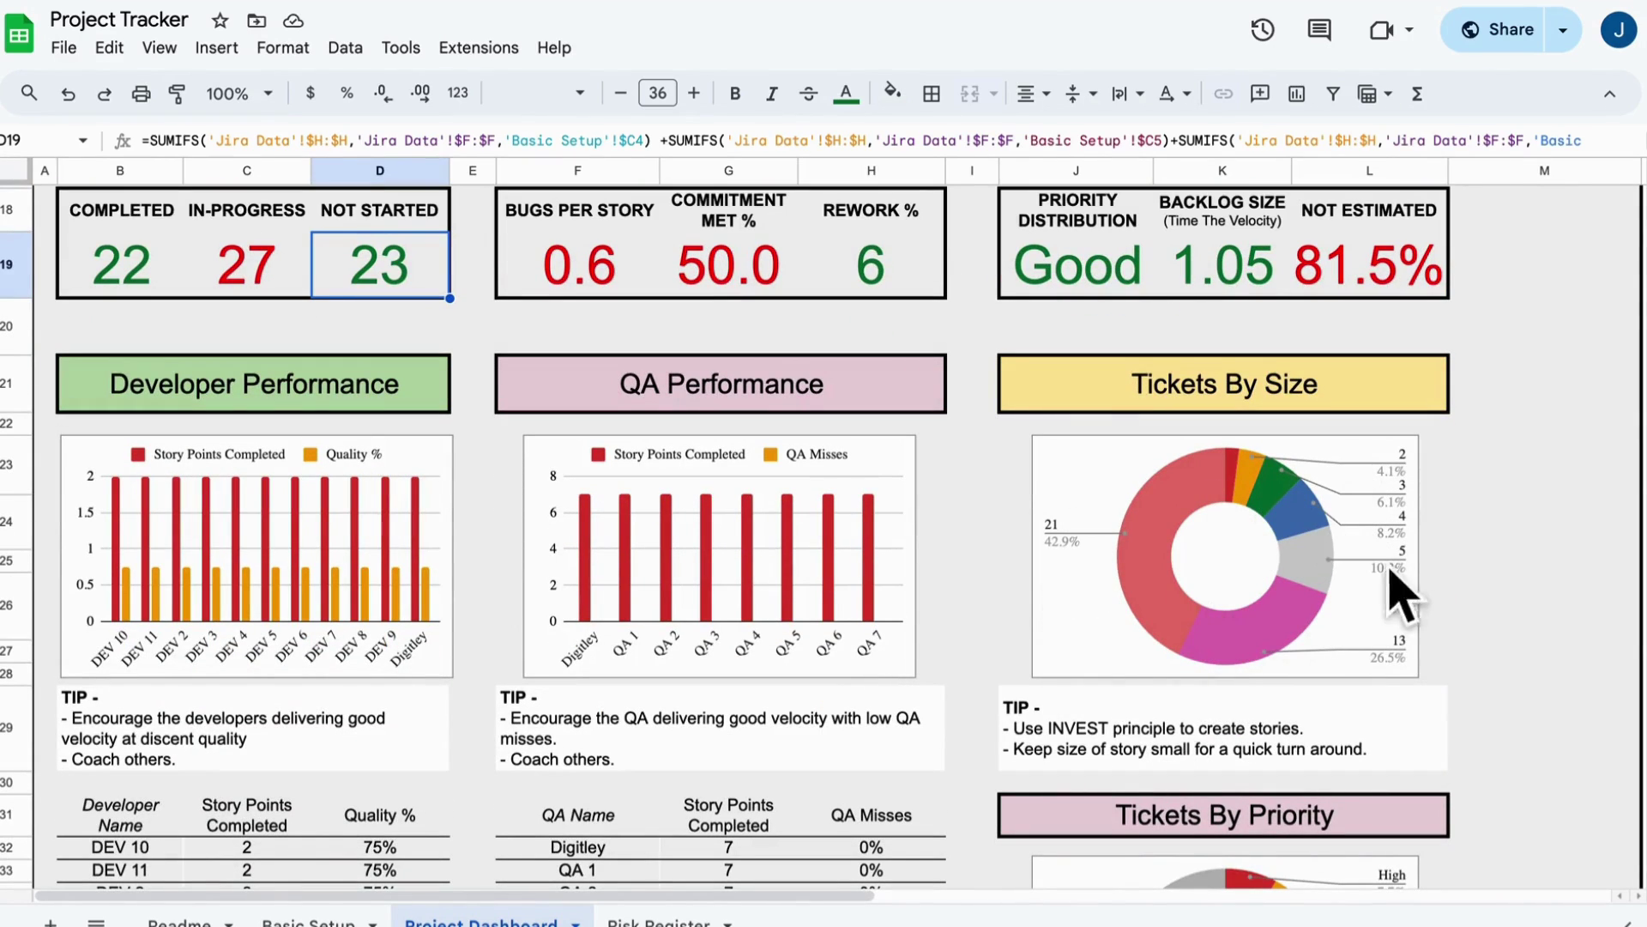
pyautogui.scroll(10, 985, 643)
pyautogui.scroll(-3, 987, 646)
pyautogui.scroll(3, 991, 648)
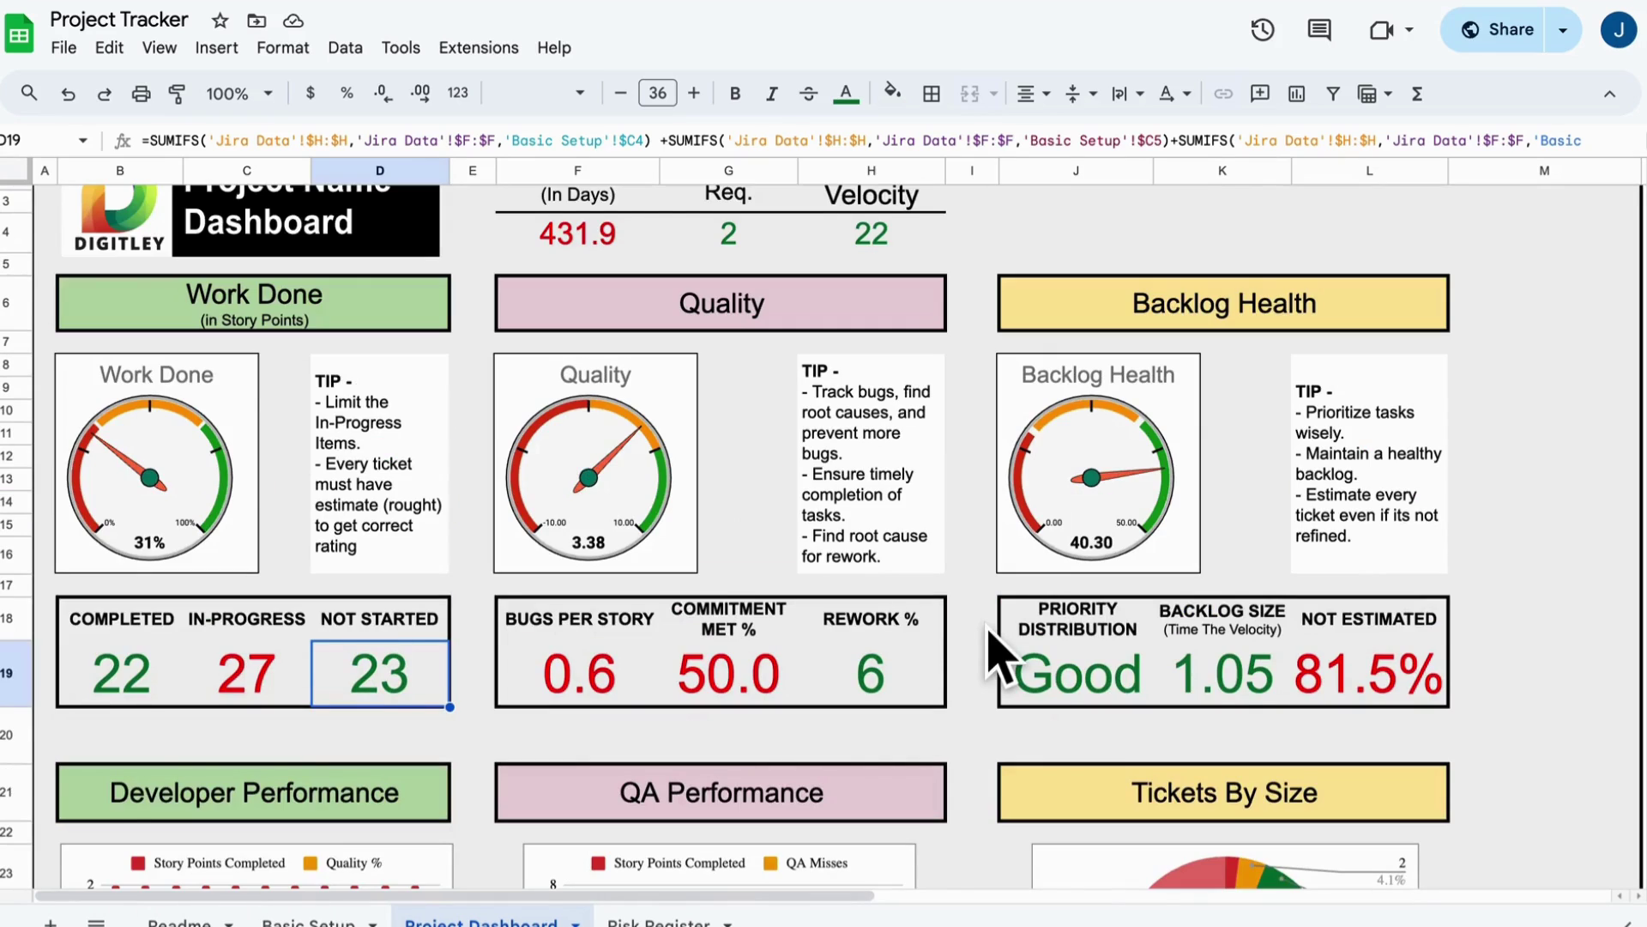
# Select the Work Done, Quality, Backlog Health, Developer/QA Performance and Tickets By Size tips
pyautogui.click(365, 531)
pyautogui.click(871, 530)
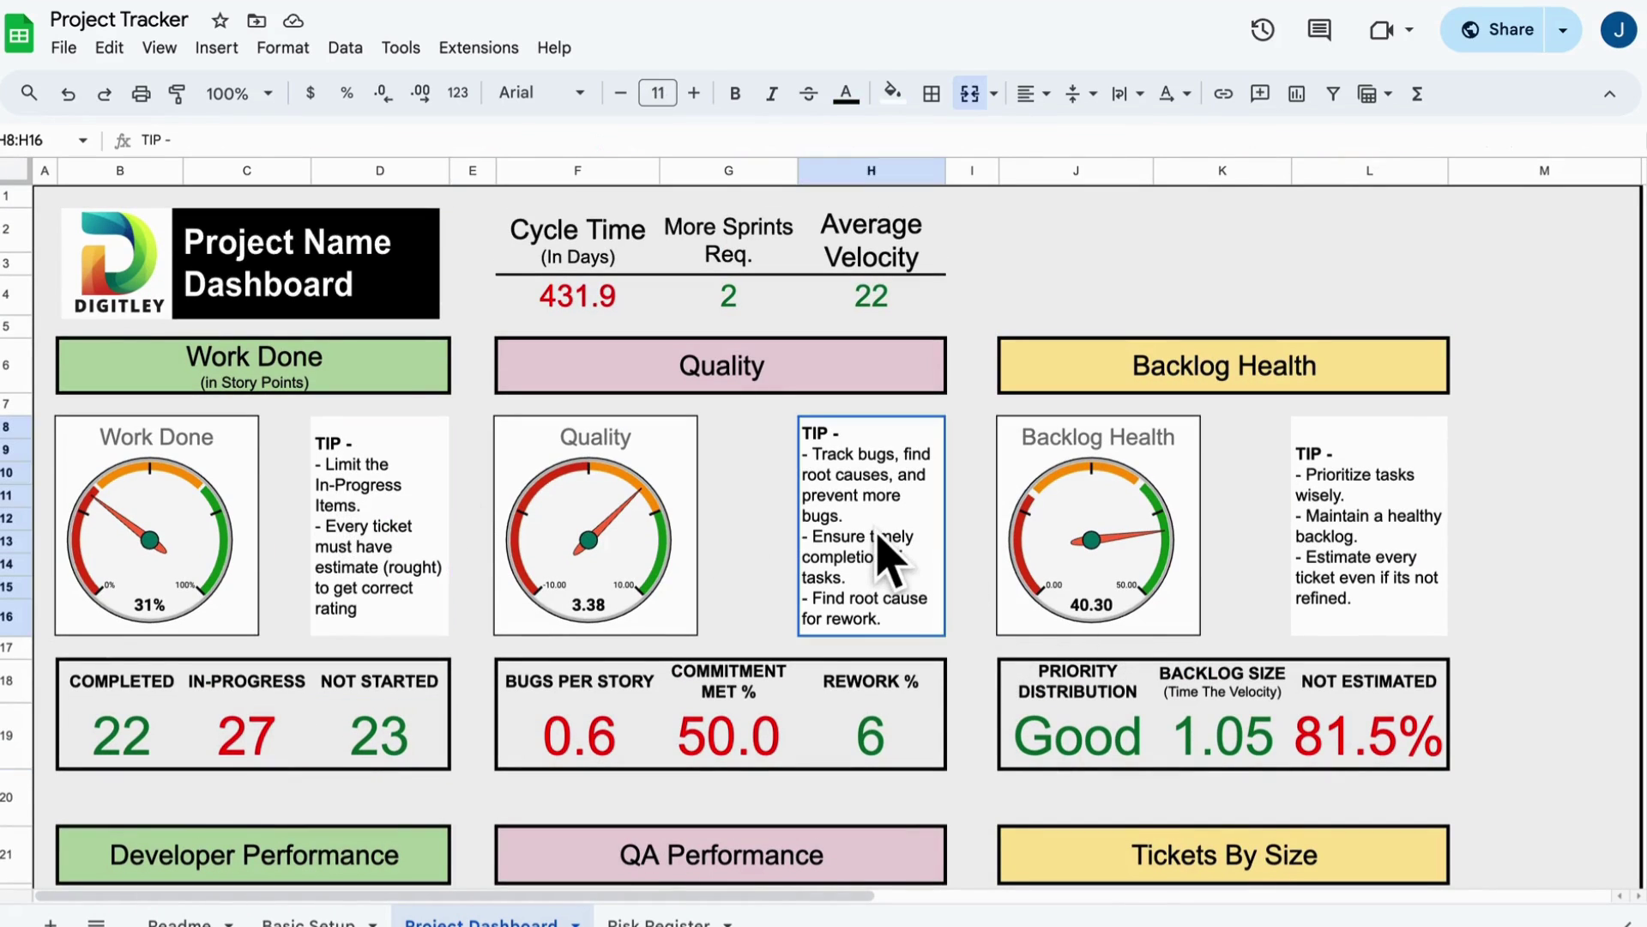
pyautogui.click(1334, 541)
pyautogui.scroll(-16, 515, 698)
pyautogui.click(284, 527)
pyautogui.click(618, 526)
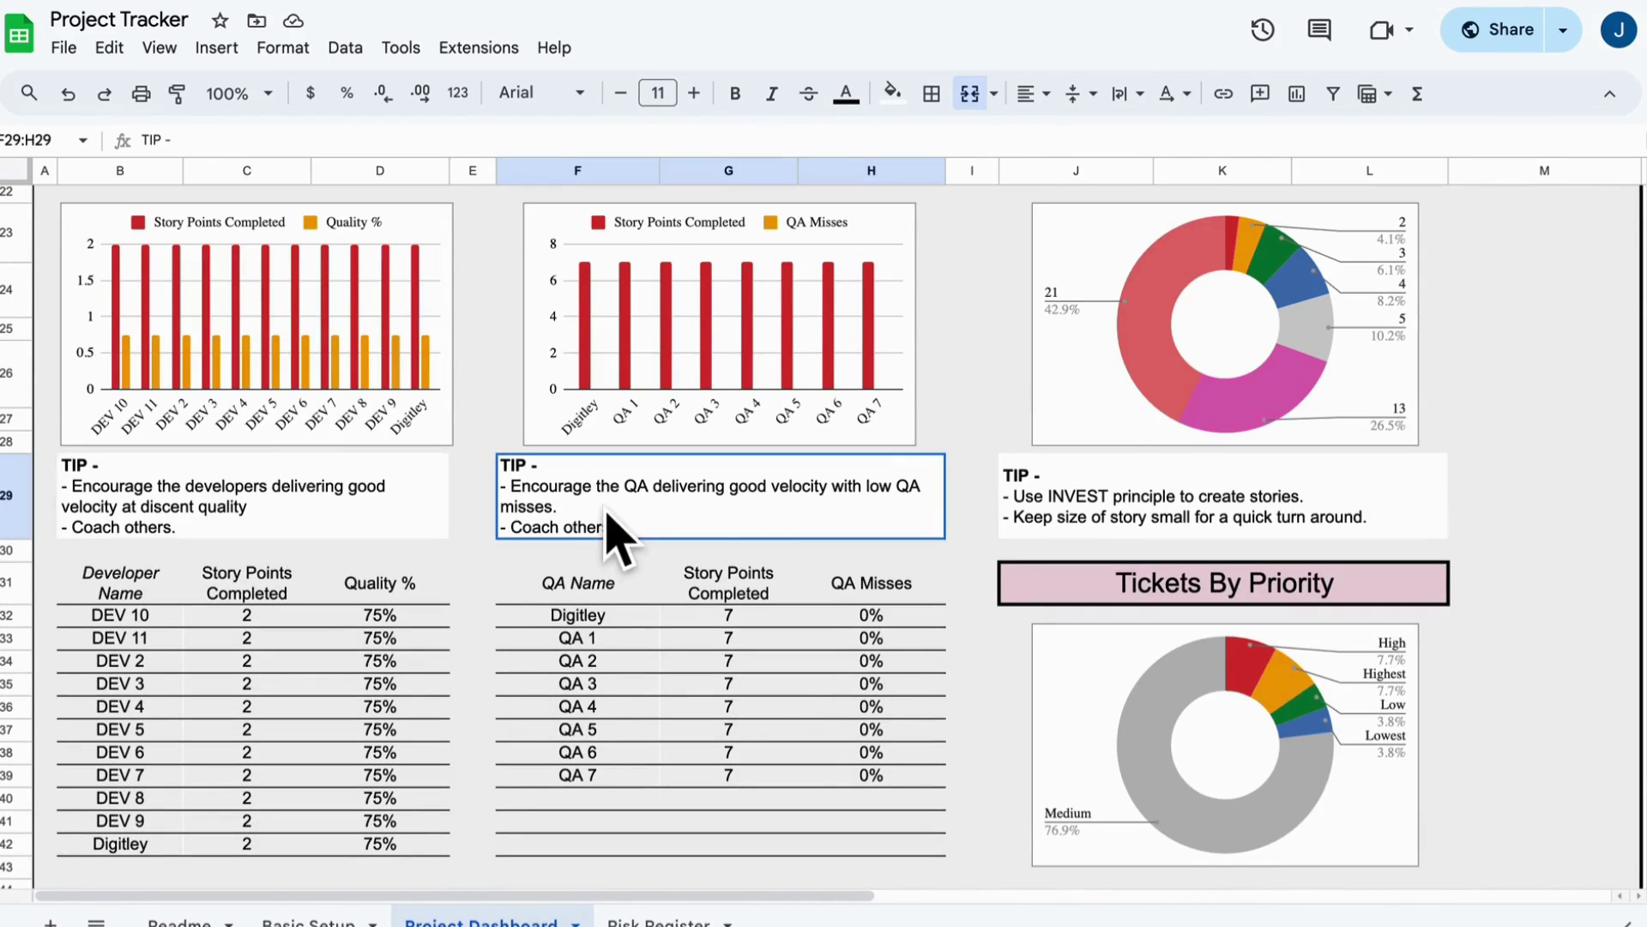
pyautogui.click(1163, 525)
# Inspect the NOT STARTED count formula, then move to the Risk Register sheet
pyautogui.scroll(10, 985, 651)
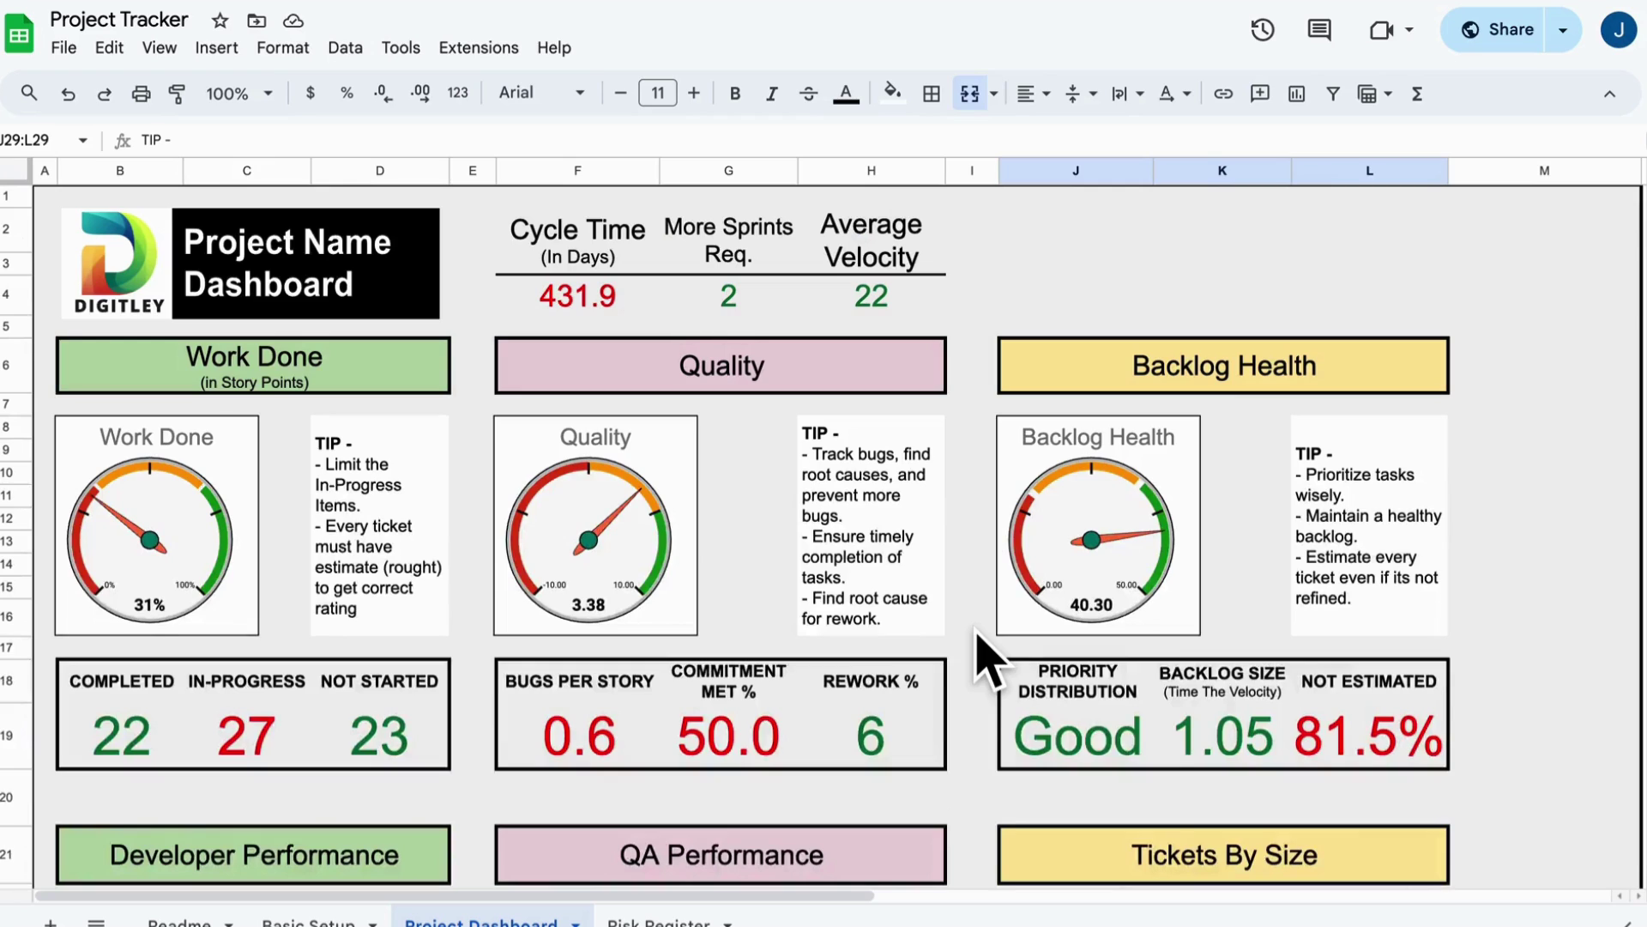
pyautogui.click(380, 735)
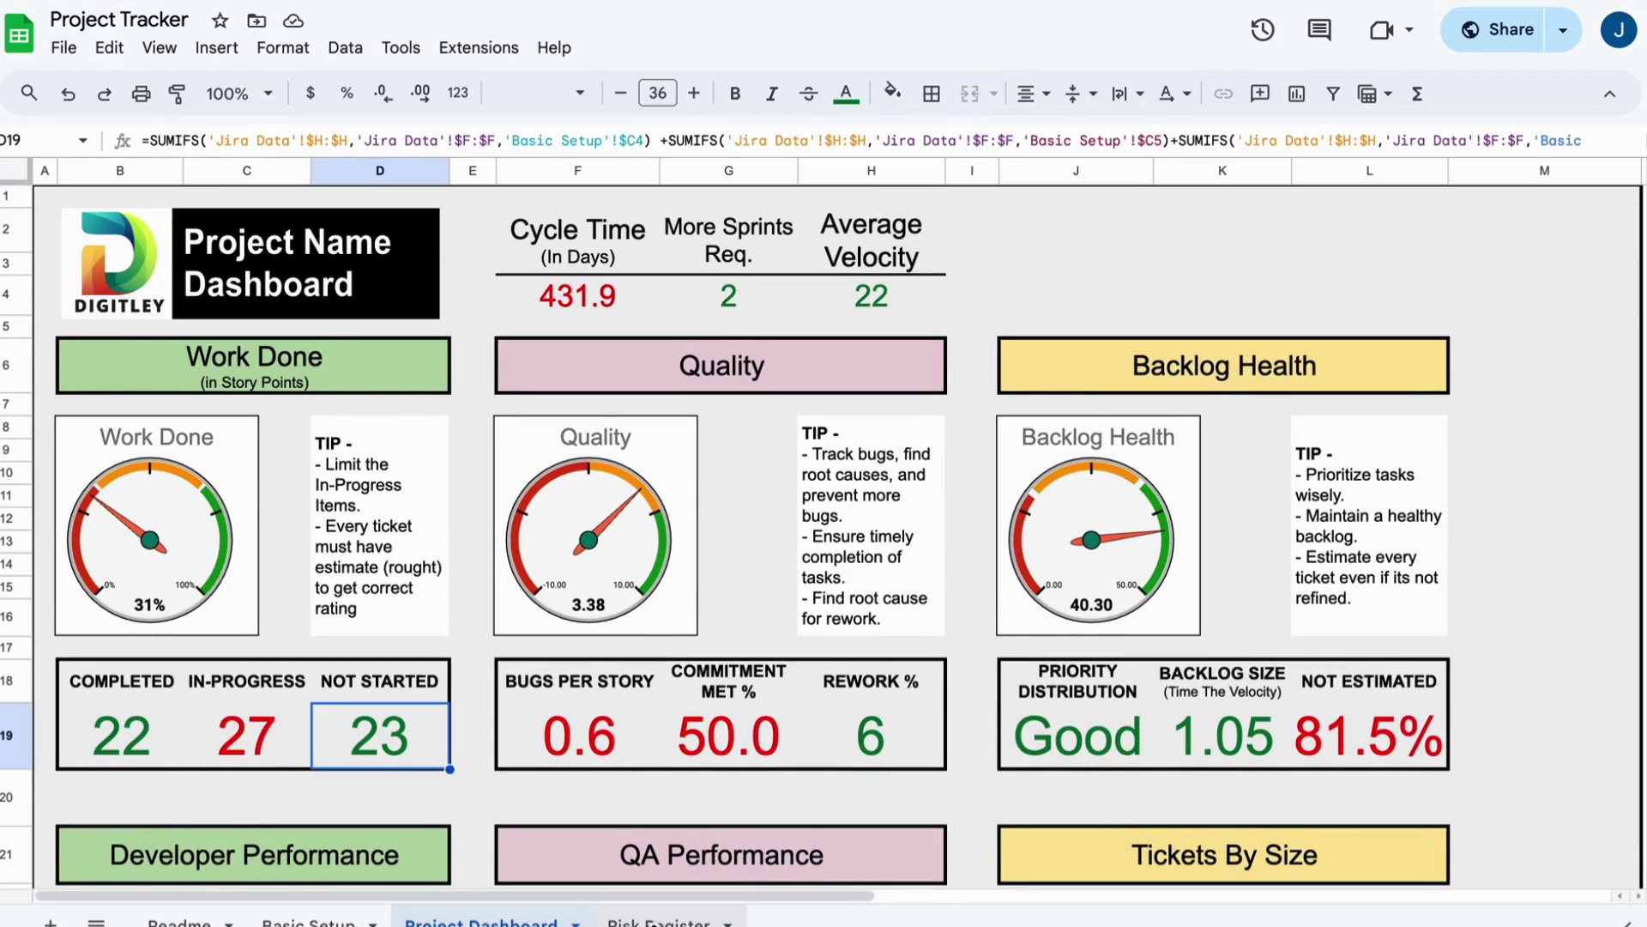
pyautogui.hotkey('ctrl', 'pagedown')
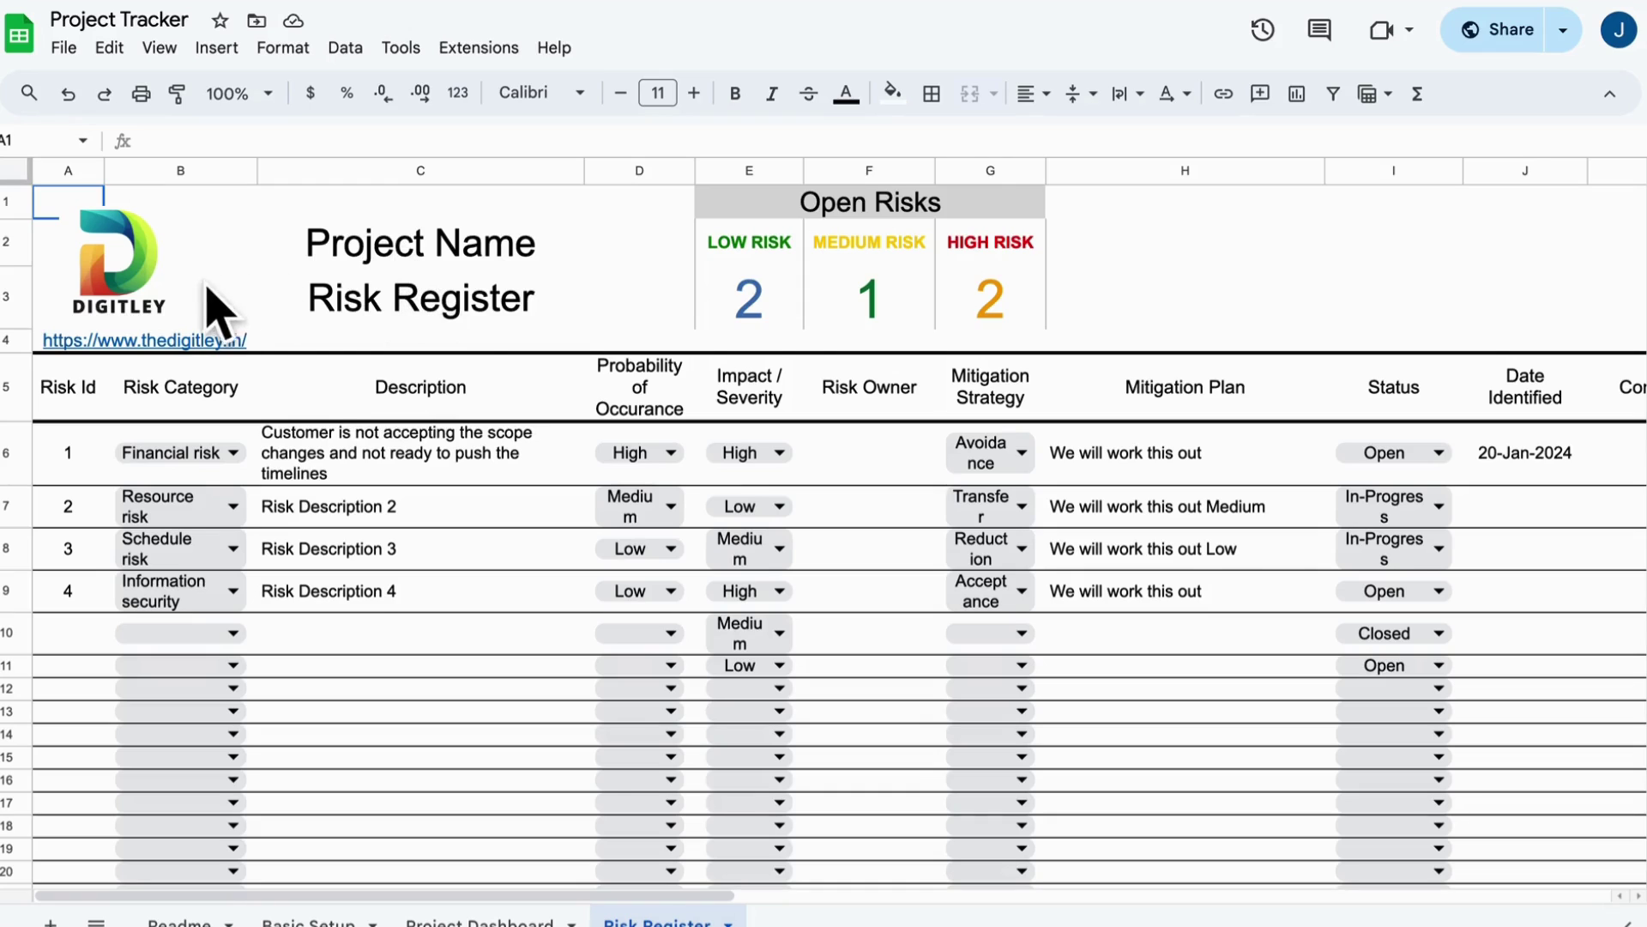
pyautogui.click(232, 455)
pyautogui.click(416, 554)
pyautogui.click(369, 478)
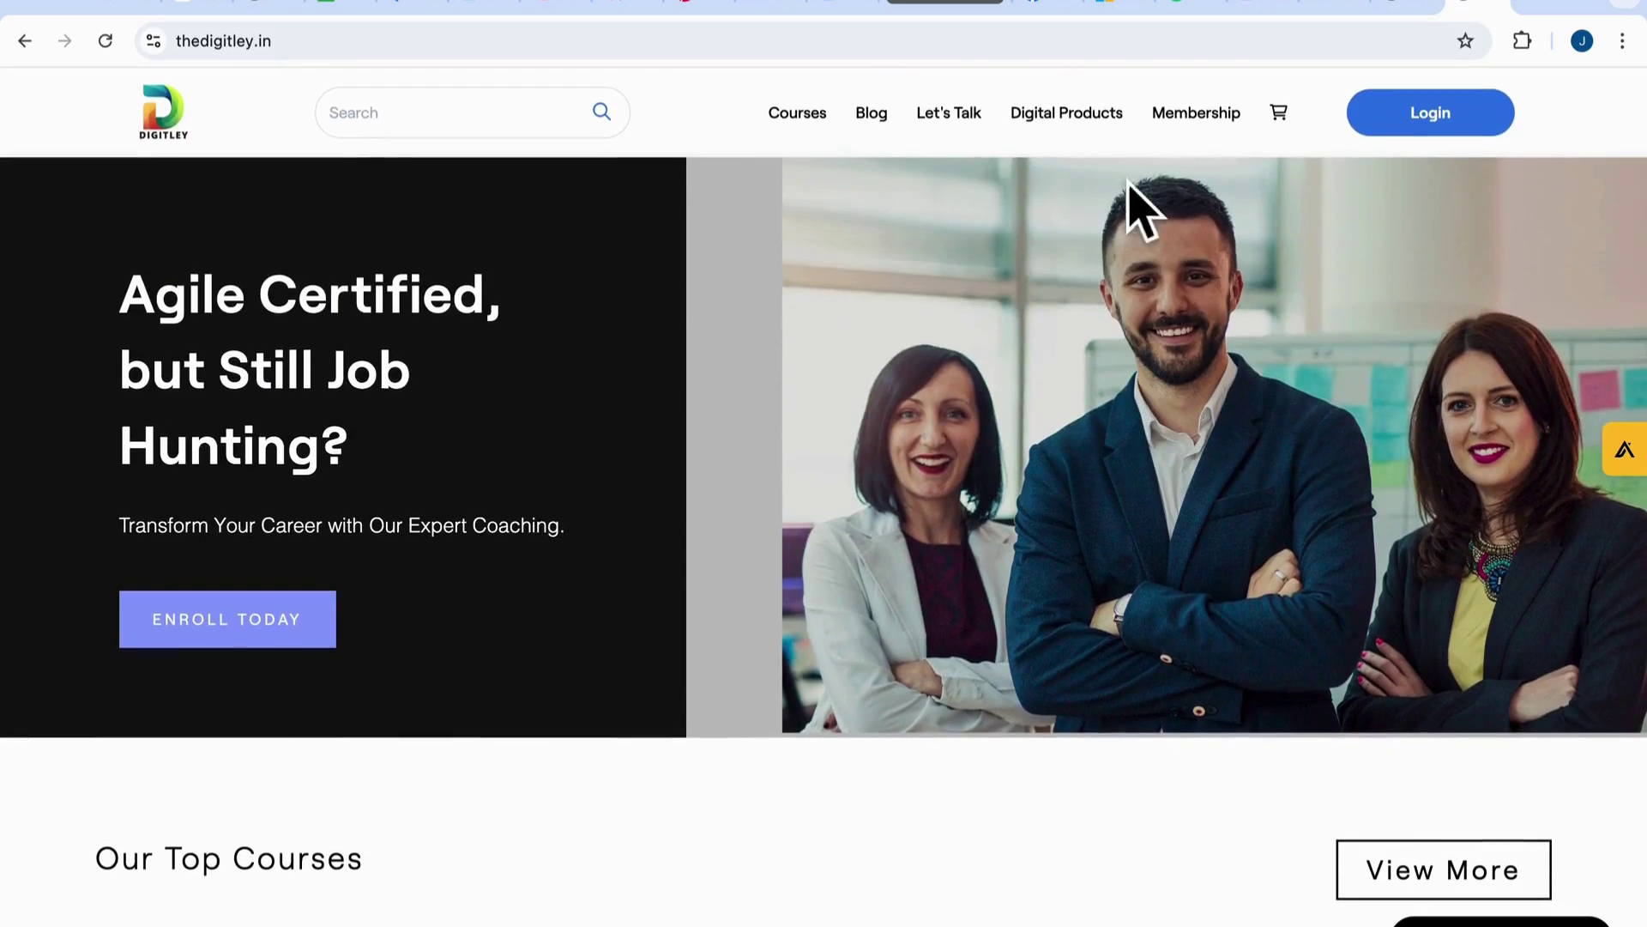
# Go to thedigitley.in's Digital Products page and scroll through the template listings
pyautogui.click(1064, 116)
pyautogui.scroll(-11, 1095, 351)
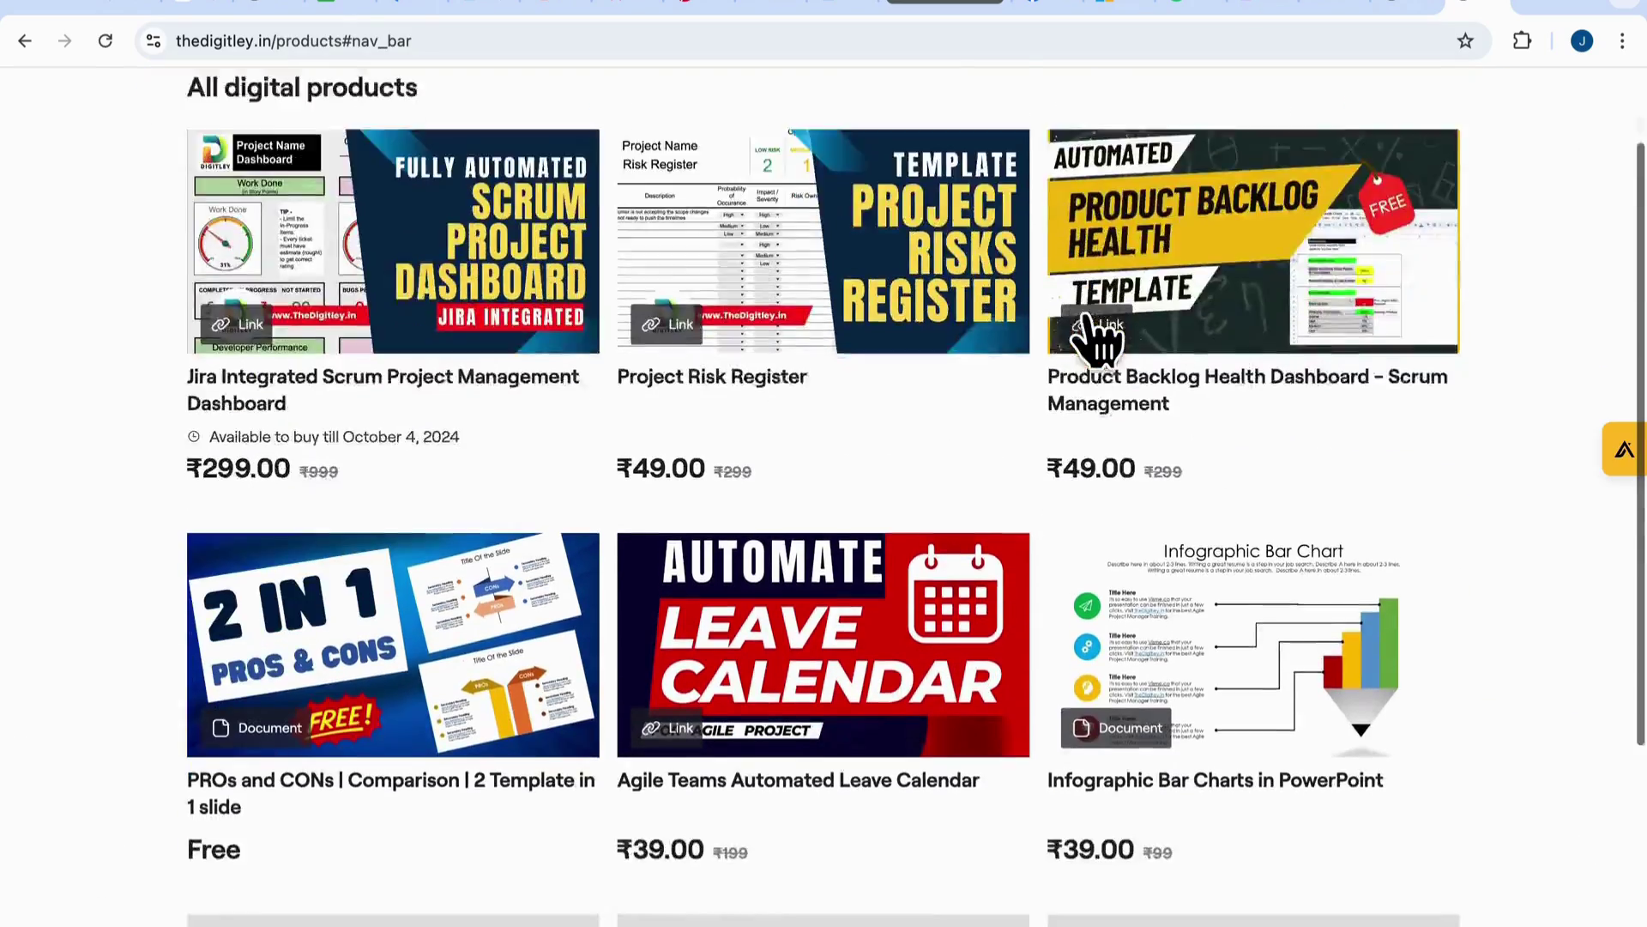
pyautogui.scroll(-16, 1095, 343)
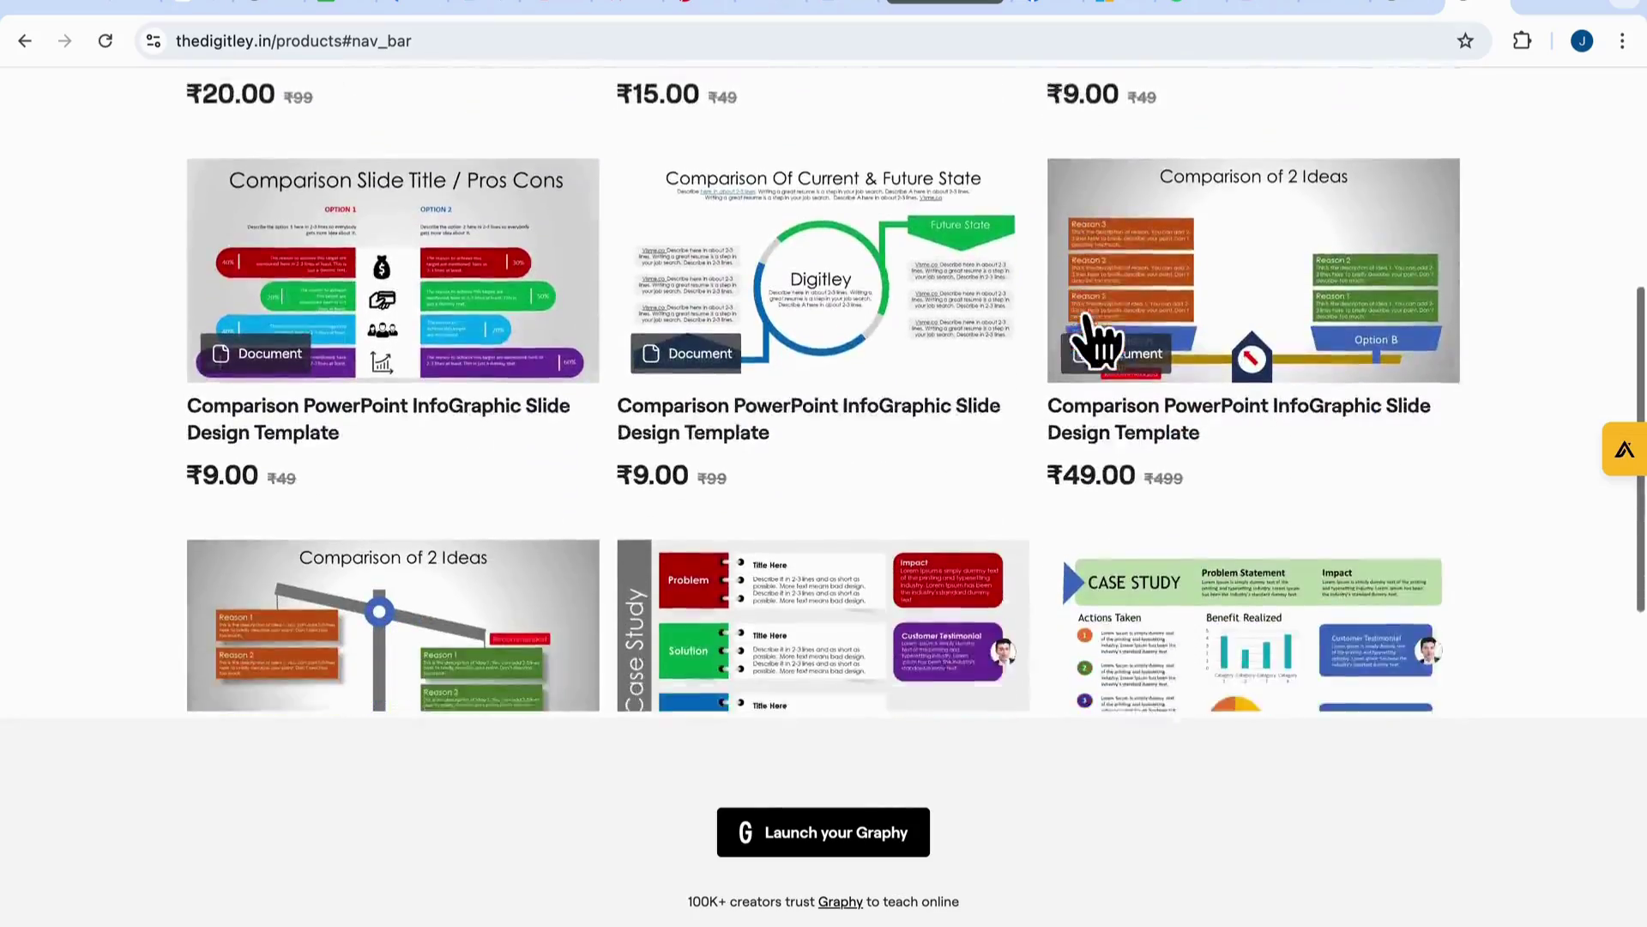
pyautogui.scroll(-17, 1097, 343)
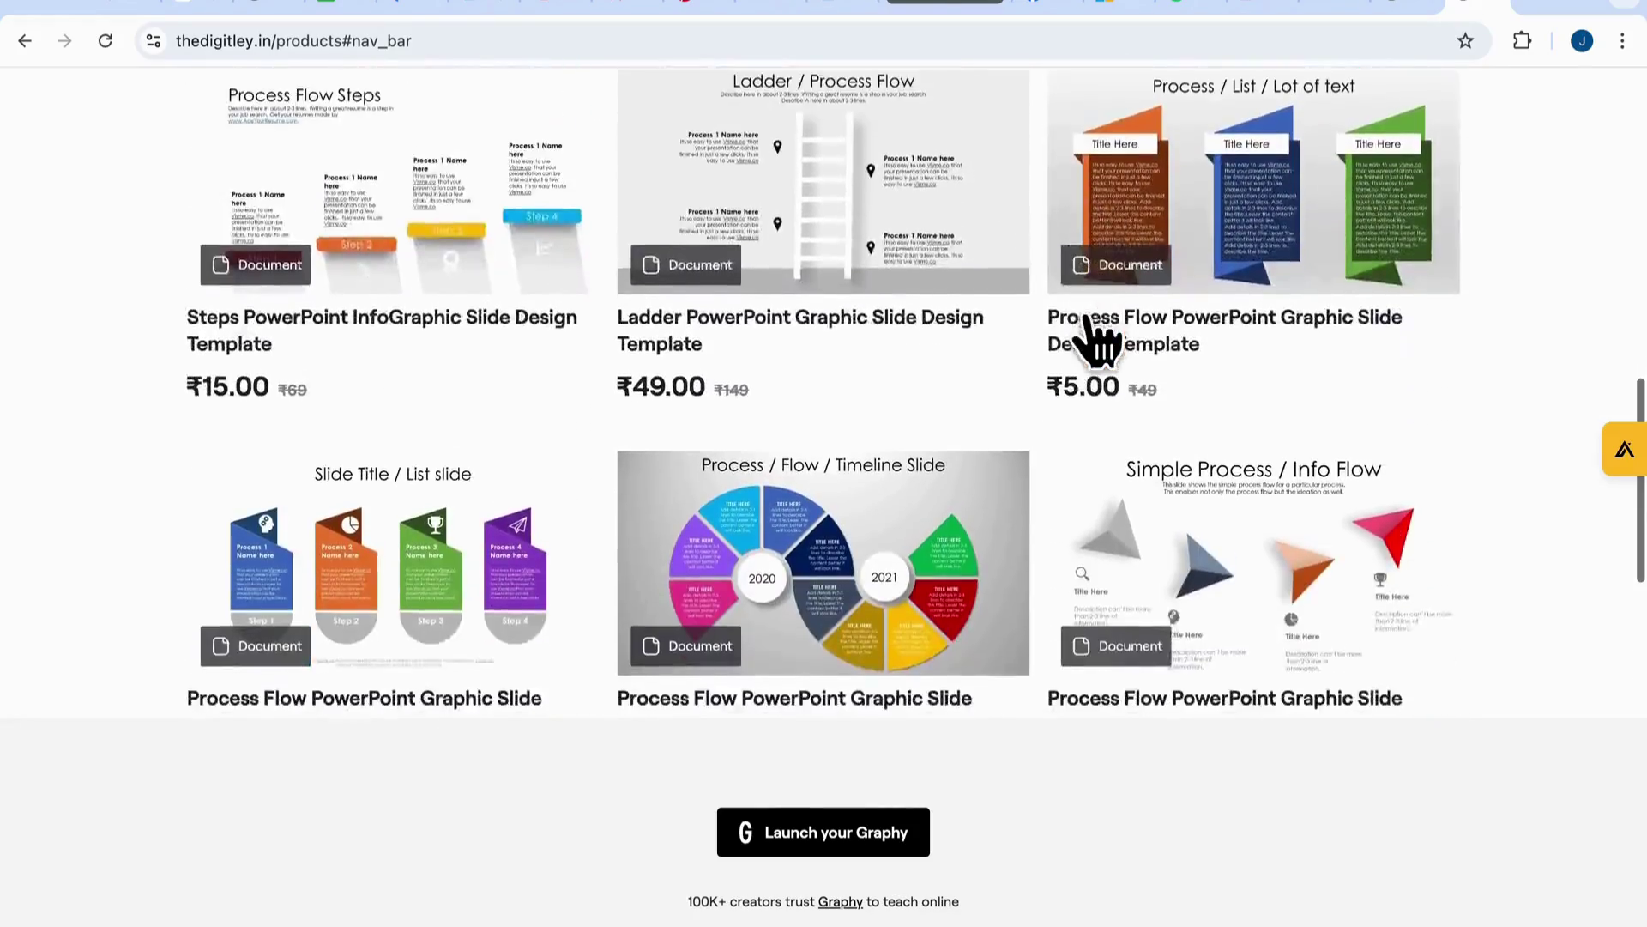